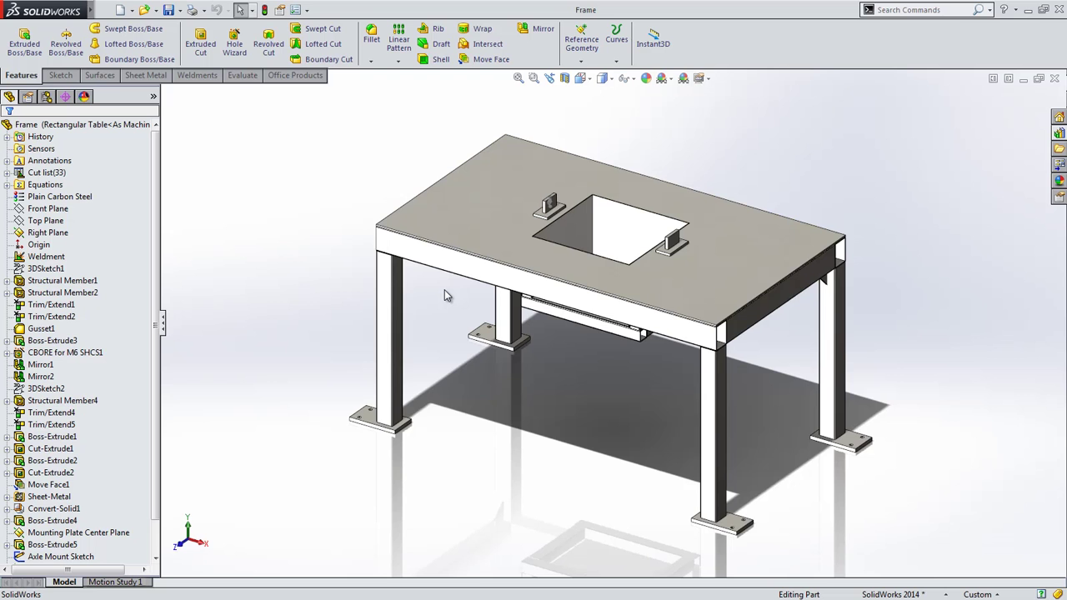
Hide the tabletop plate covering the weldment frame
scroll(493, 376, up, 6)
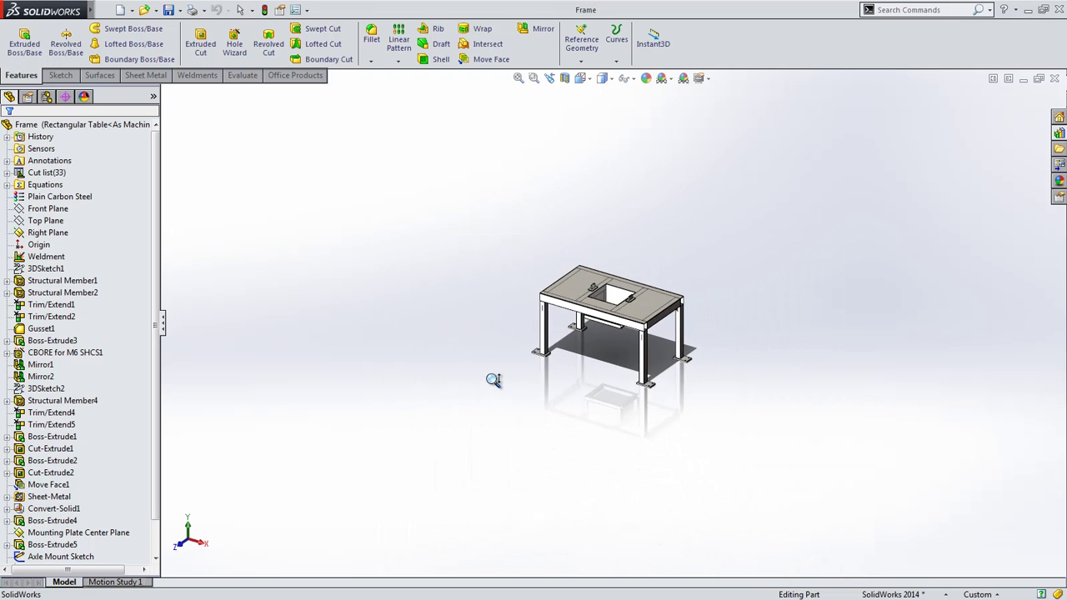
middle_drag(556, 380, 515, 407)
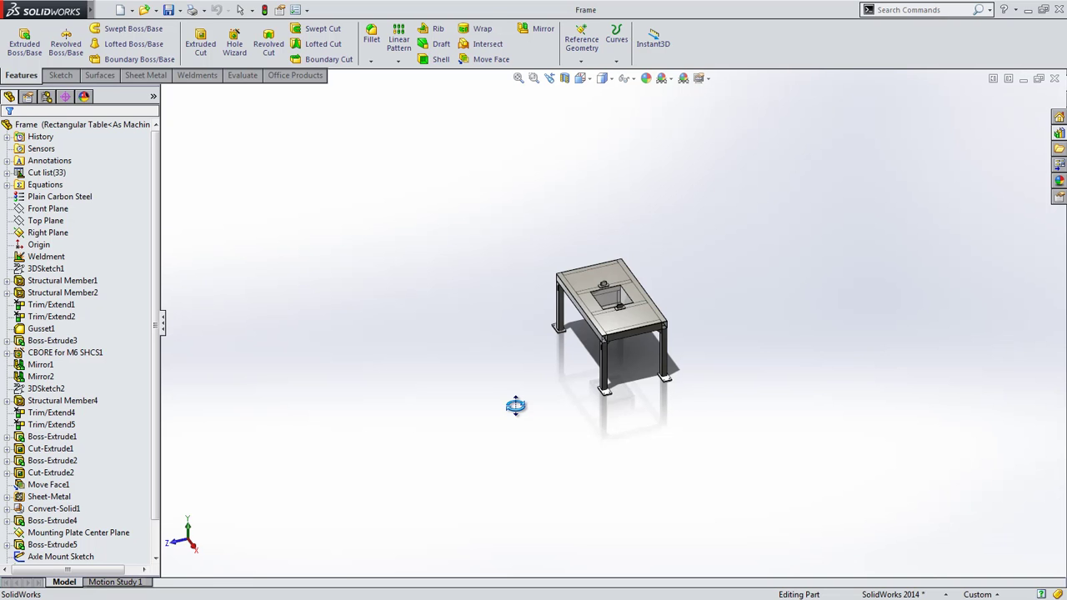
middle_drag(516, 406, 557, 404)
key(f)
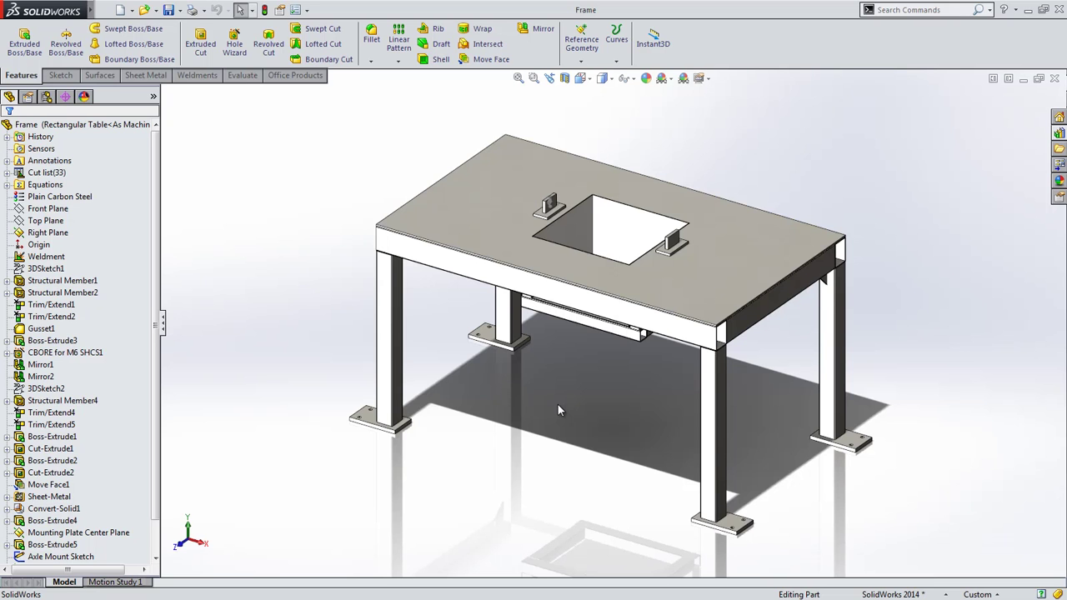
click(508, 231)
click(566, 181)
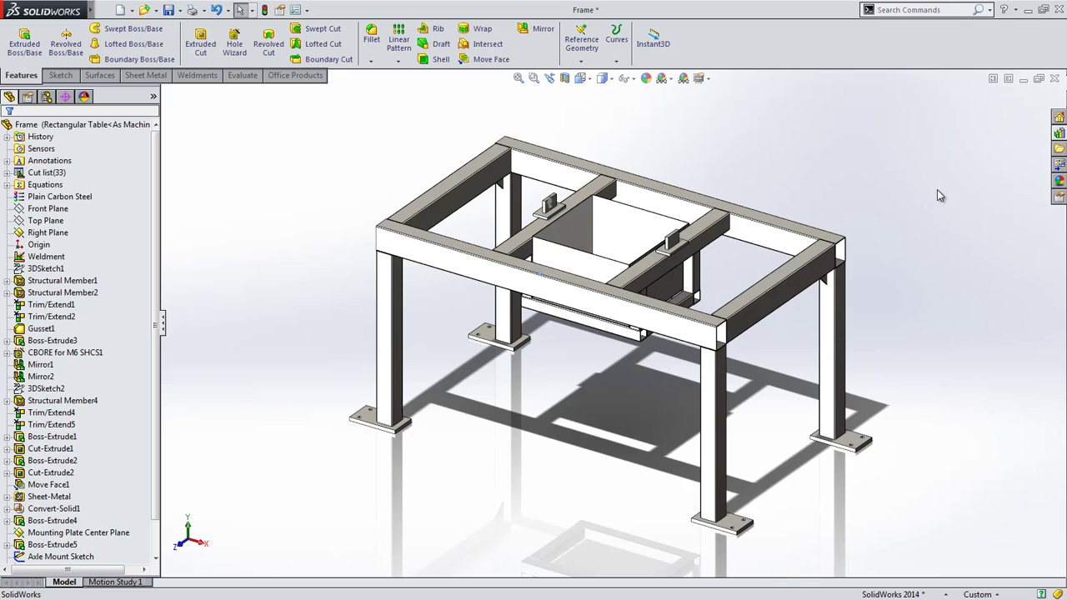
Browse the AI Tube (Rectangular) weldment profiles in the Design Library's ANSI Inch folder
click(1060, 133)
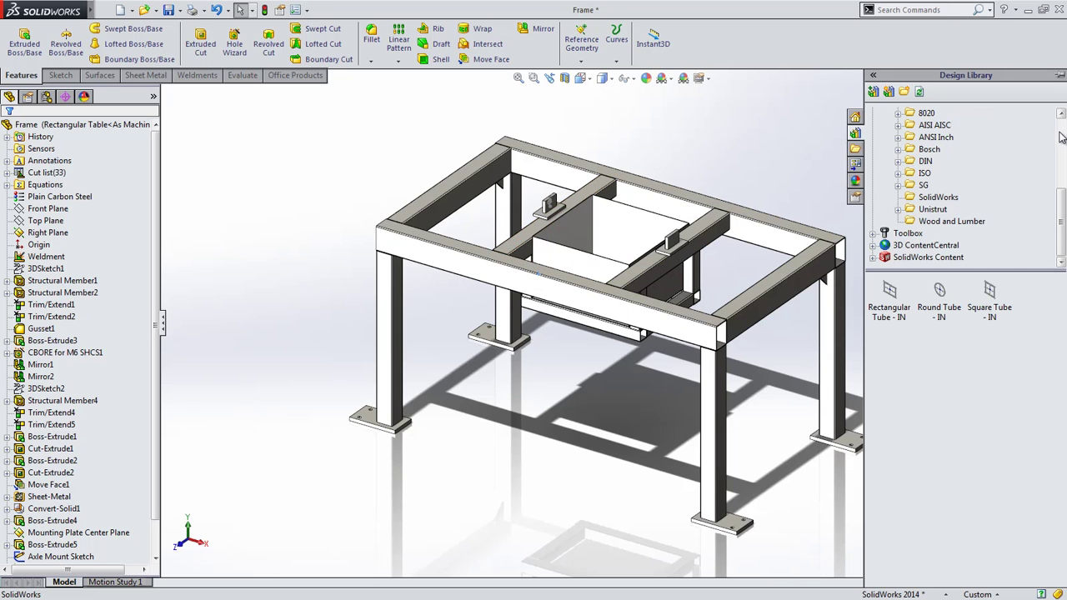
click(899, 138)
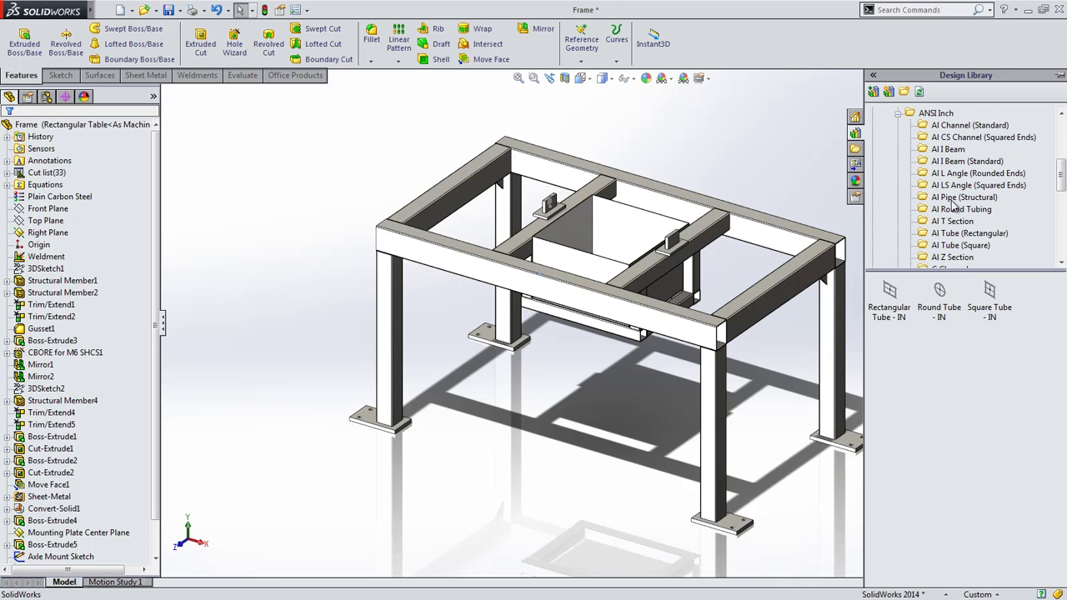
click(967, 233)
mouse_move(1060, 302)
mouse_down()
mouse_move(1060, 527)
mouse_move(1061, 300)
mouse_up()
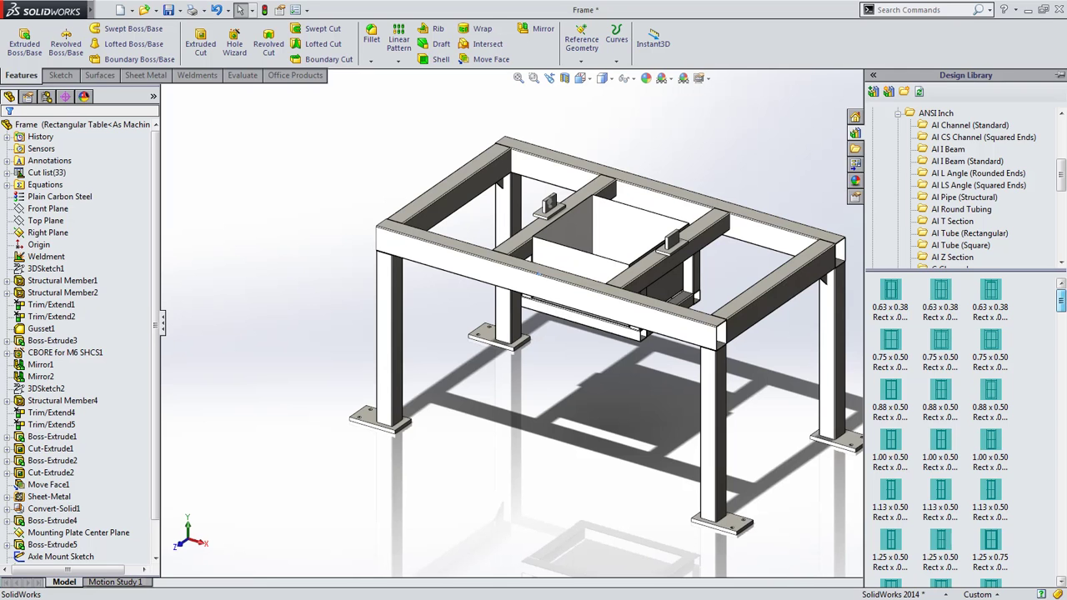
click(899, 114)
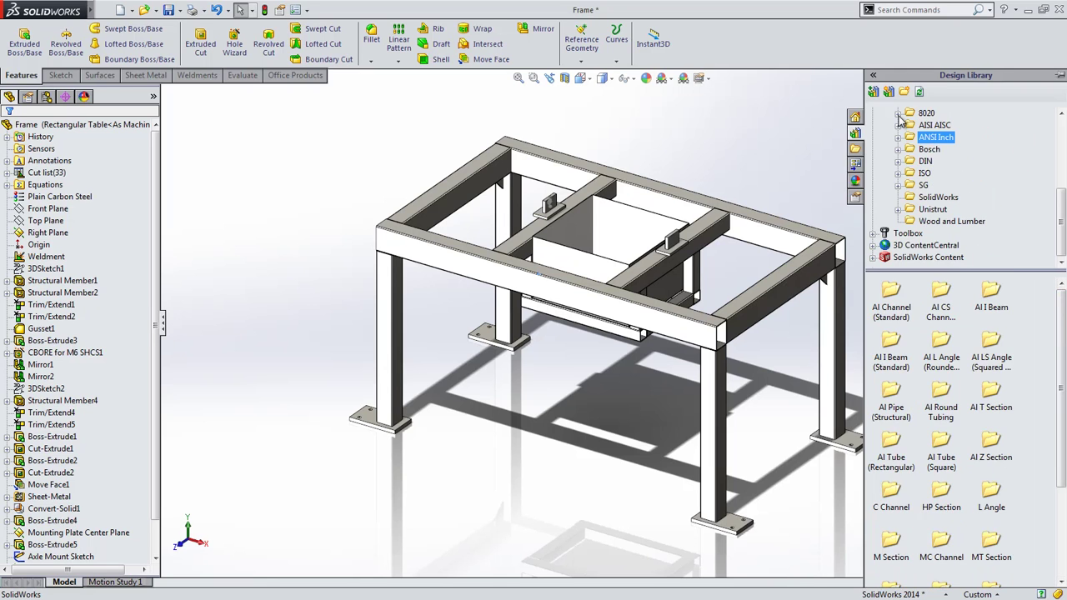
Open the Rectangular Tube - IN profile from the library's SolidWorks folder and look through its configurations
click(938, 197)
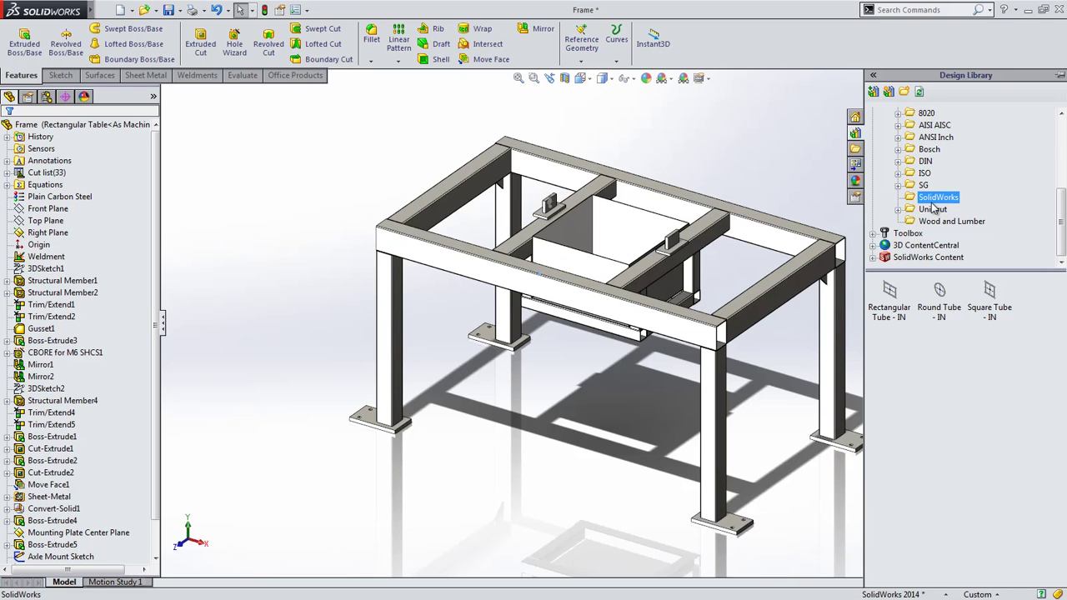
right_click(889, 291)
click(910, 358)
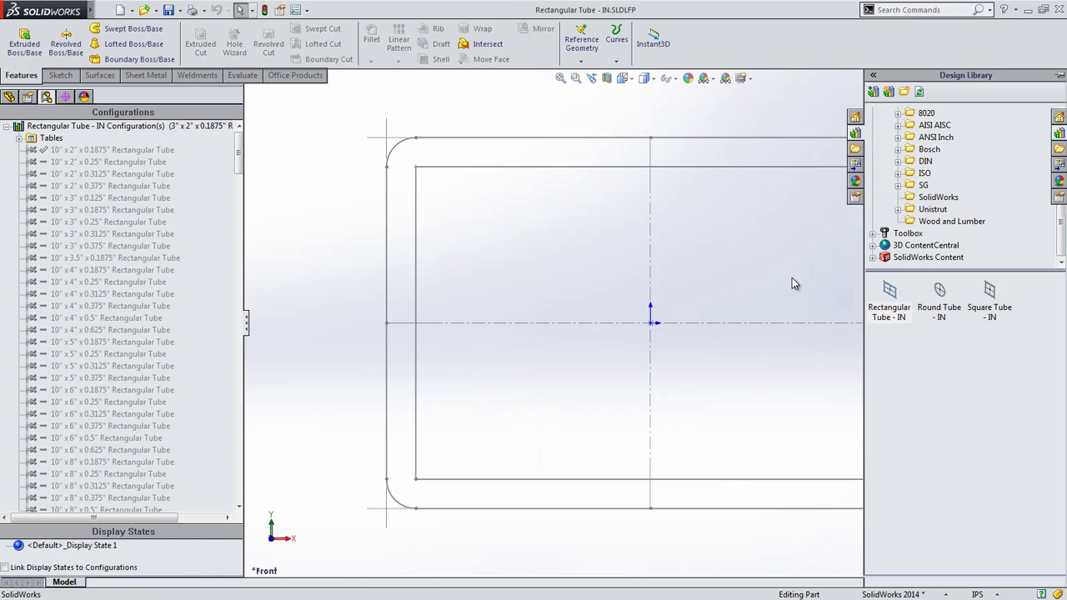
mouse_move(237, 160)
mouse_down()
mouse_move(238, 476)
mouse_move(247, 157)
mouse_up()
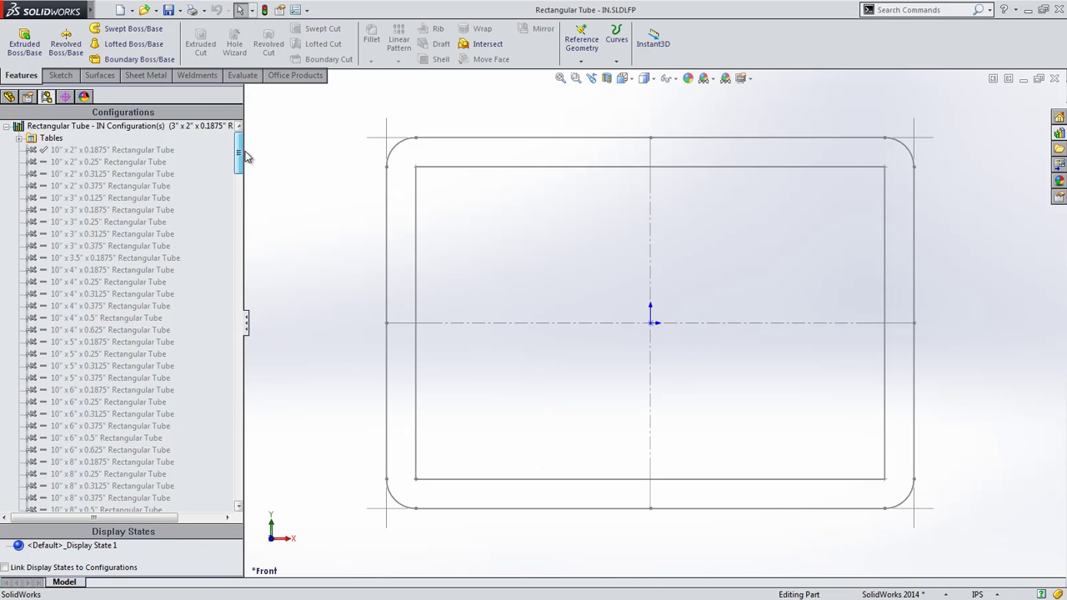
Open the profile's design table in its own Excel window and examine the first tube's name, description, width, height and wall thickness cells
click(19, 137)
right_click(66, 150)
click(131, 183)
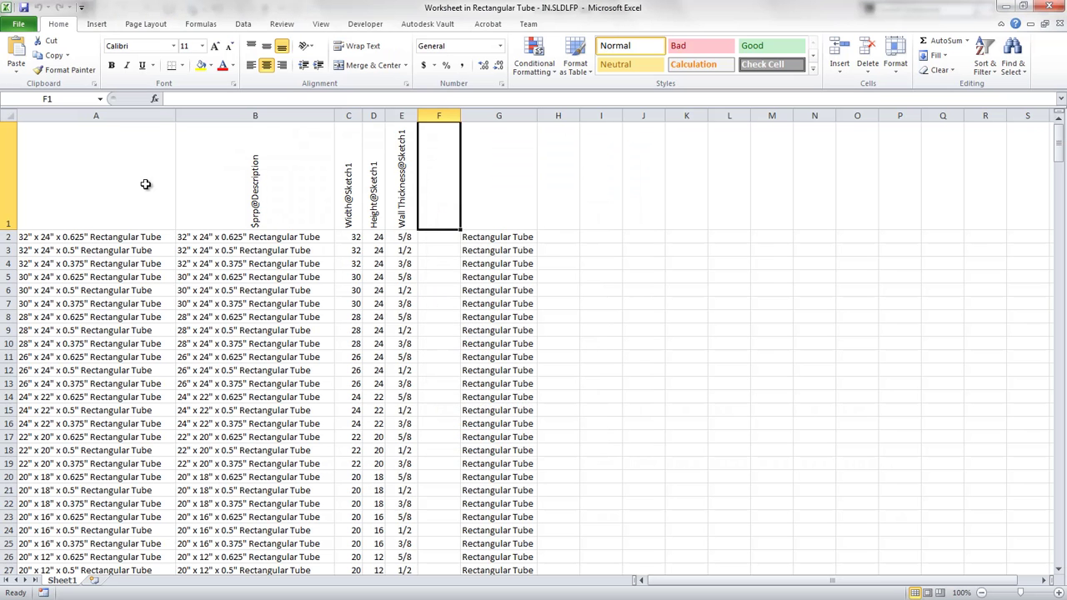
click(397, 239)
click(367, 241)
click(356, 240)
click(147, 238)
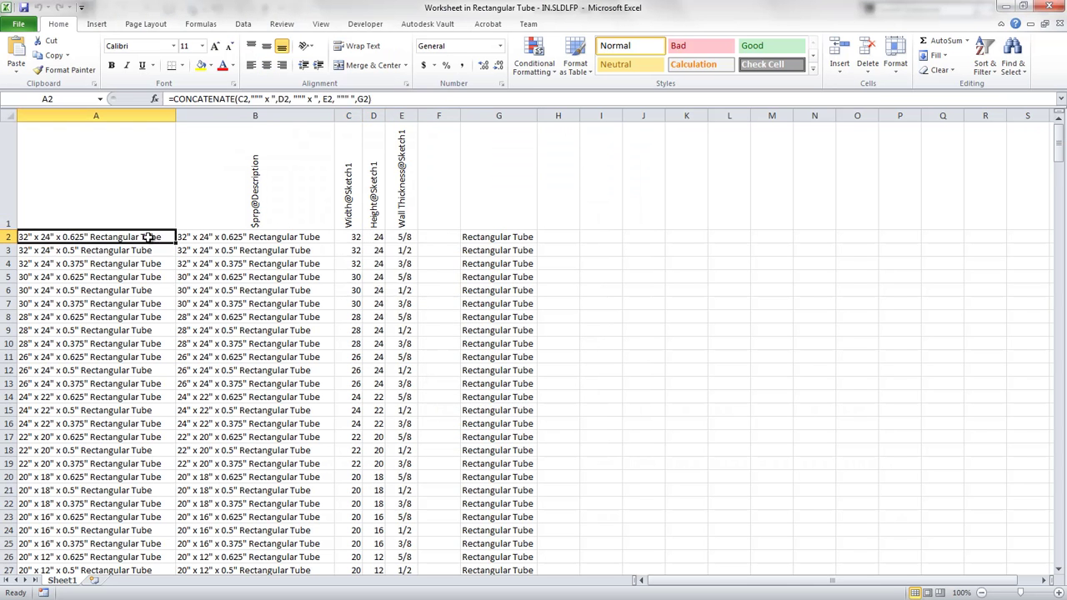
click(205, 239)
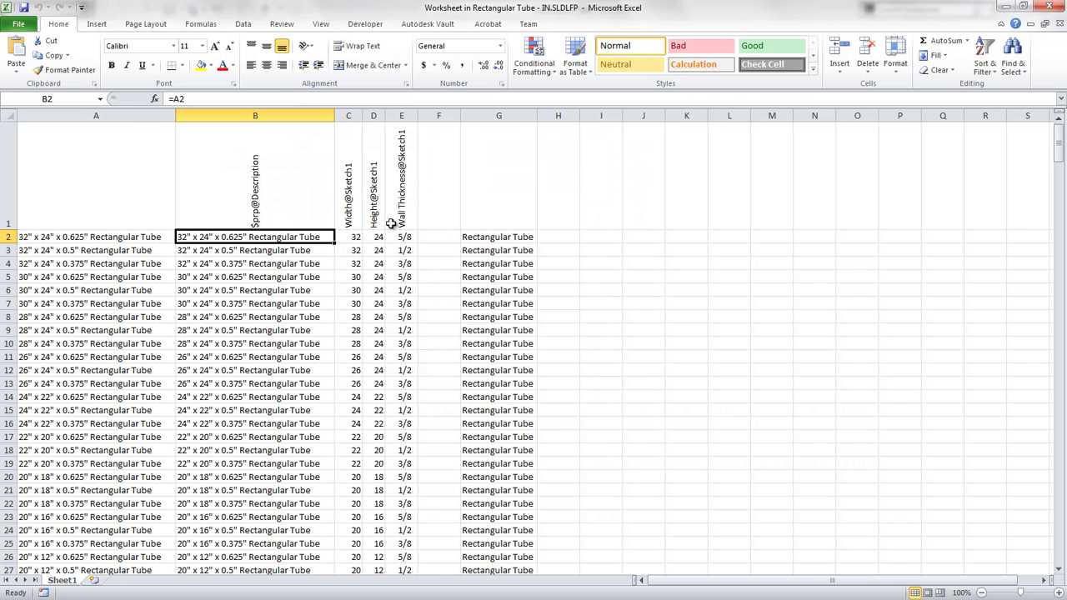
Close the design table and the tube profile file to return to the Frame part
click(1057, 5)
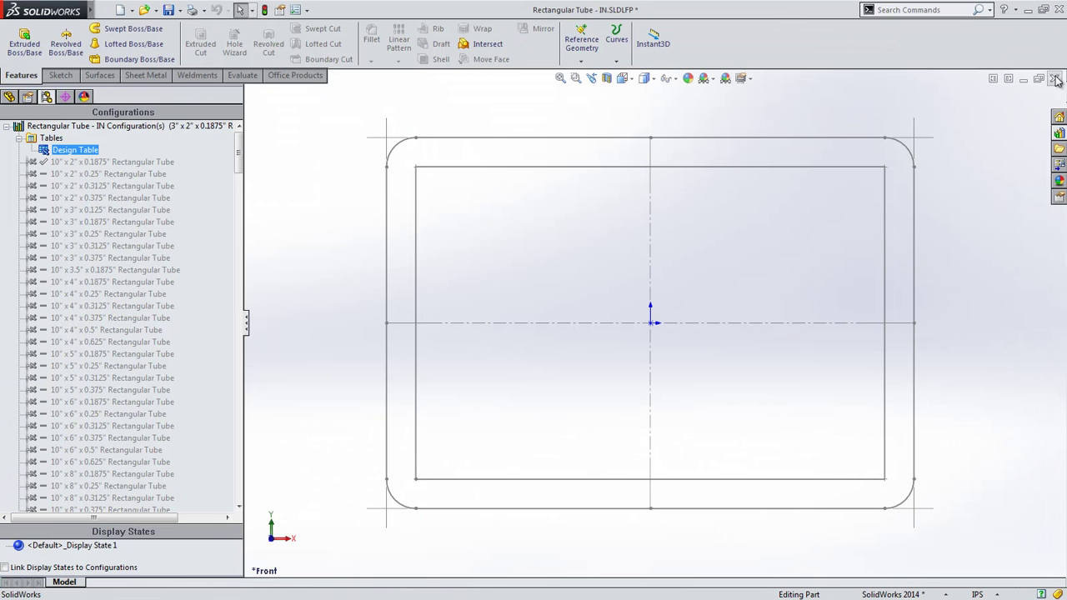
click(1055, 78)
click(602, 317)
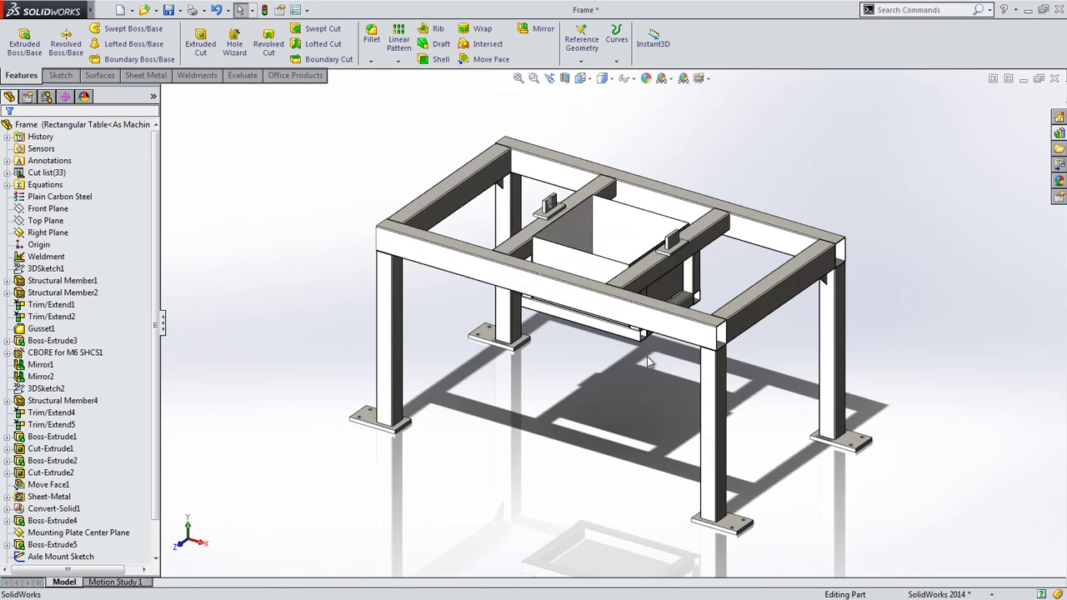
Change the structural member forming the legs and cross members to the 1.5" x 0.125" Square Tube size
click(546, 219)
click(544, 193)
click(136, 235)
click(136, 235)
click(138, 263)
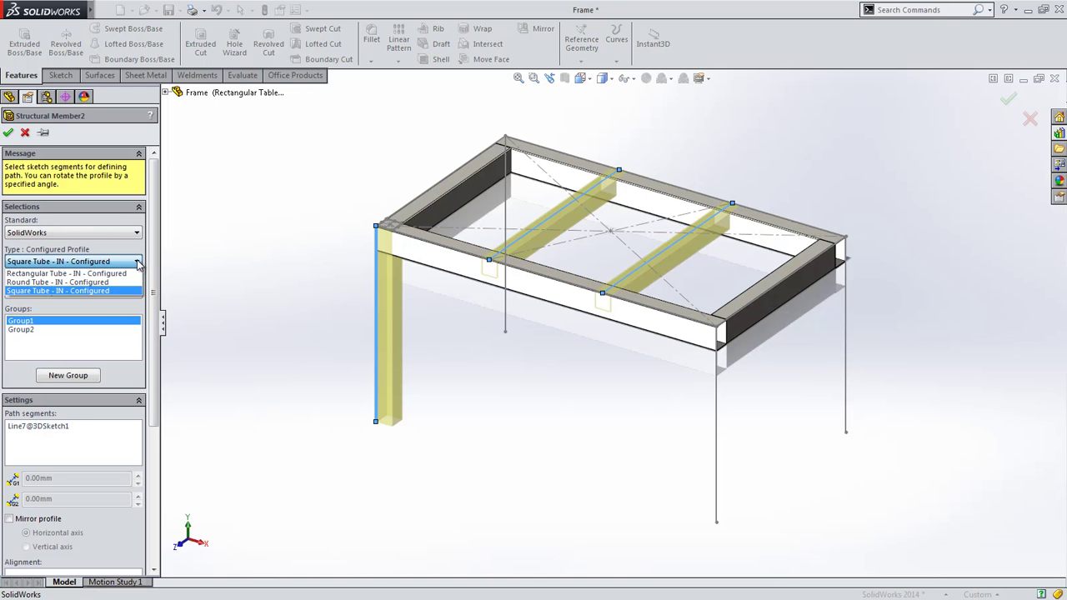
click(138, 263)
click(137, 292)
drag(139, 399, 136, 341)
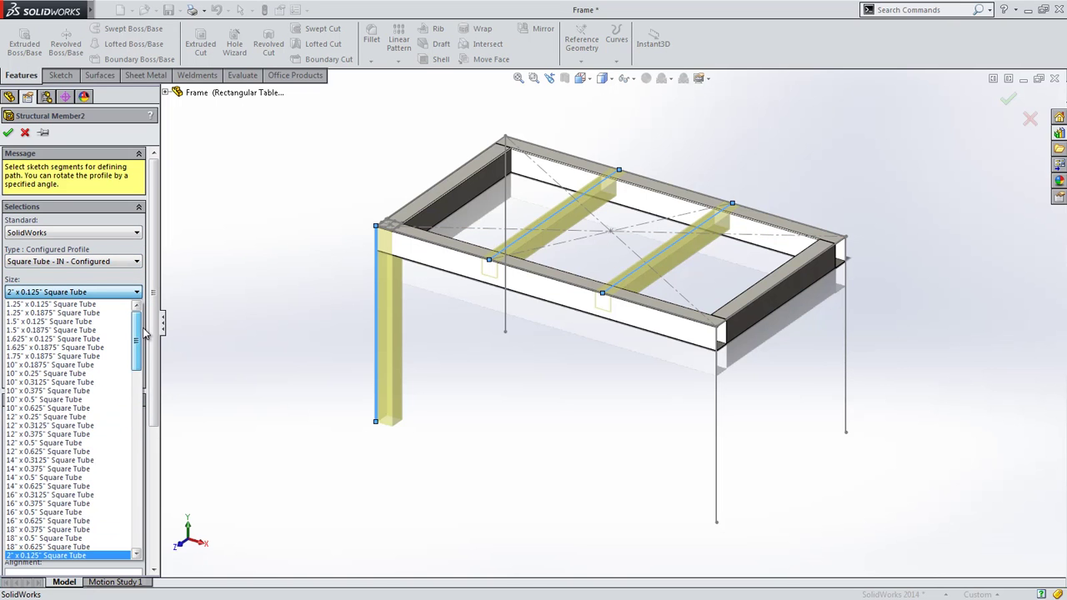
click(80, 322)
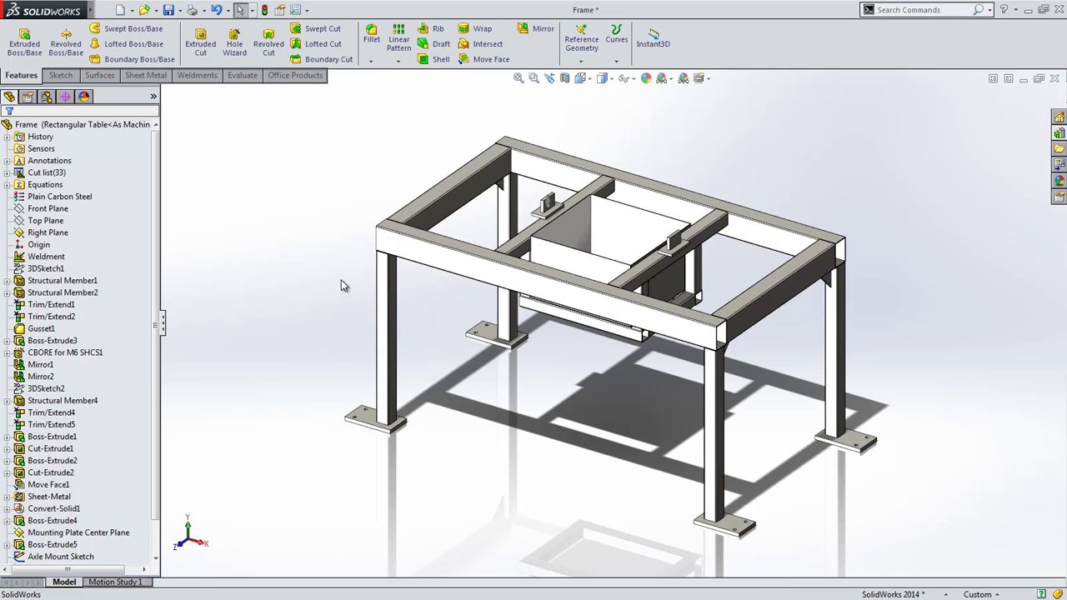
Change the structural member around the top perimeter to the 2" x 1.5" x 0.125" Rectangular Tube size
click(412, 255)
click(443, 201)
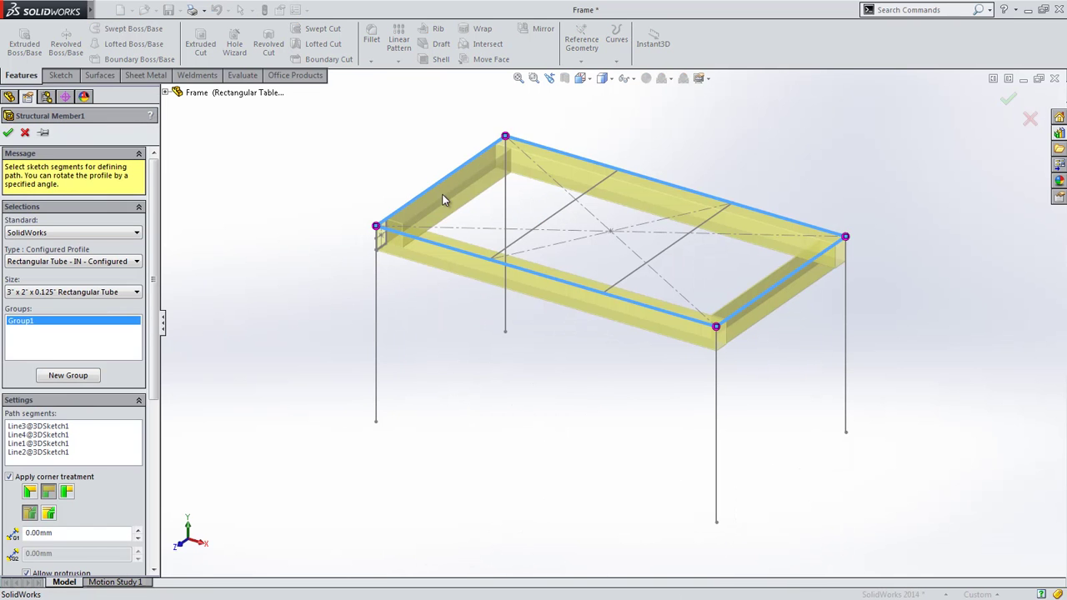
click(117, 292)
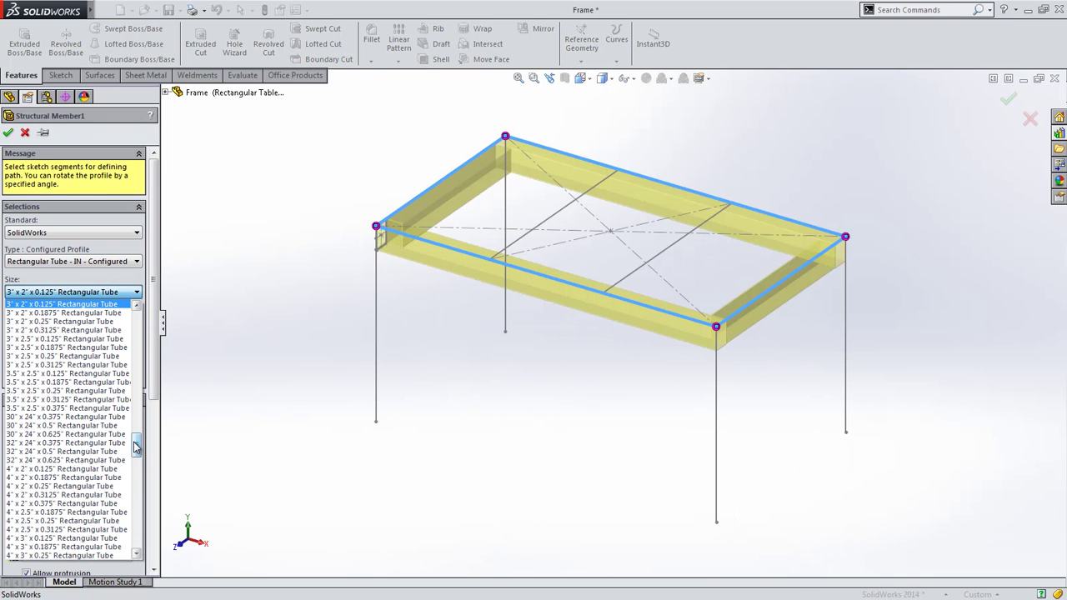
scroll(138, 434, up, 4)
scroll(117, 438, up, 12)
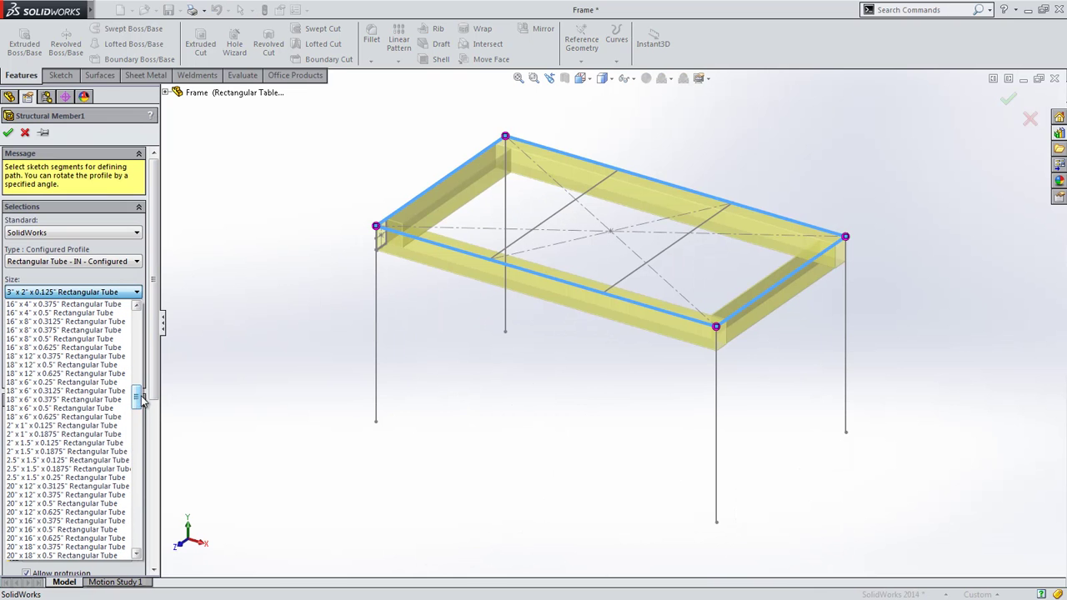
click(102, 443)
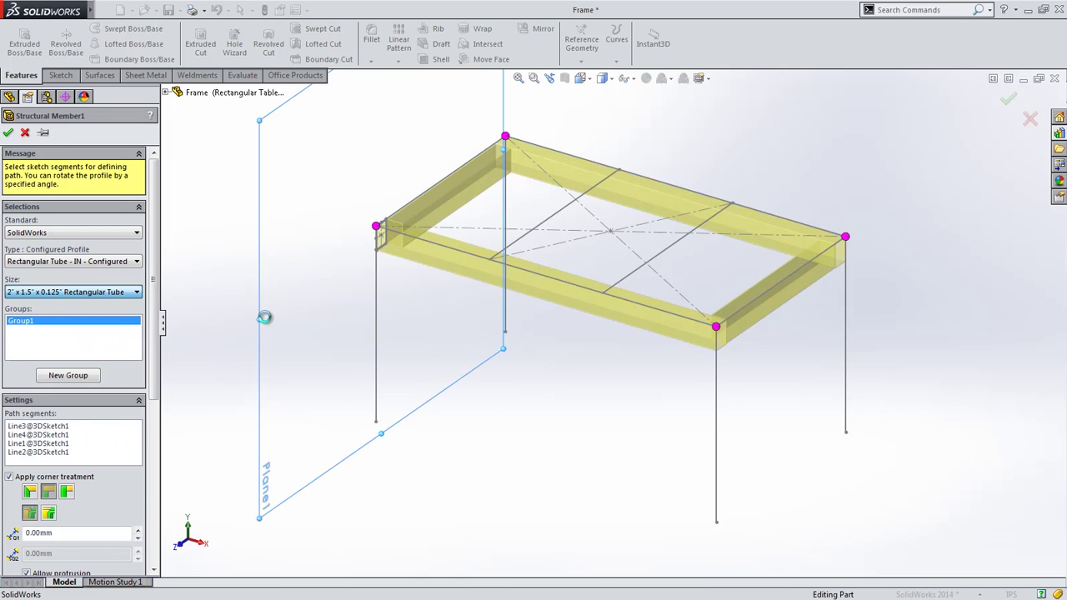
click(265, 317)
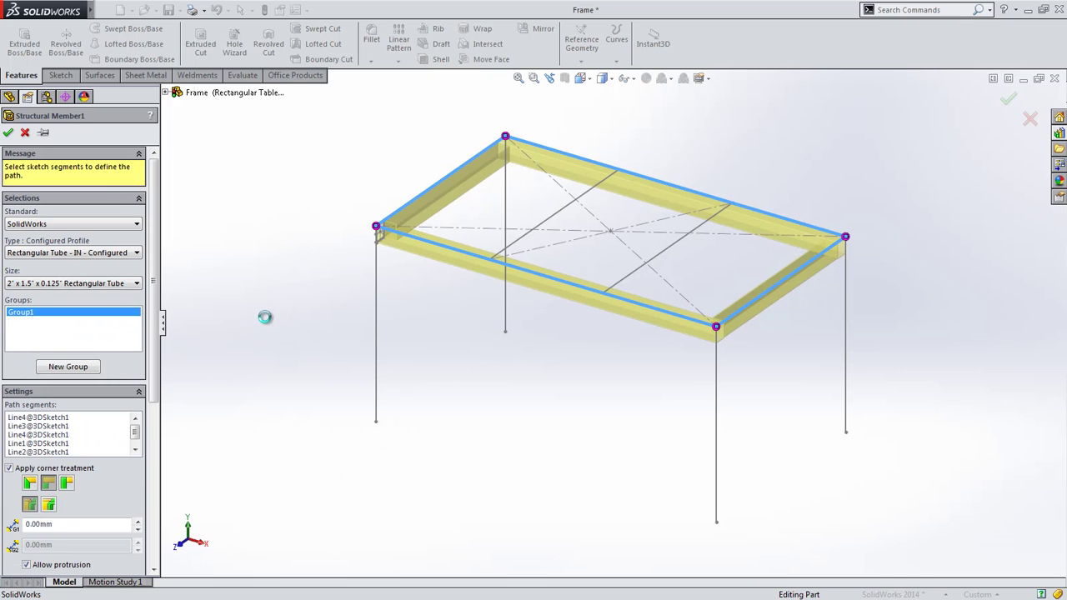
drag(151, 299, 159, 258)
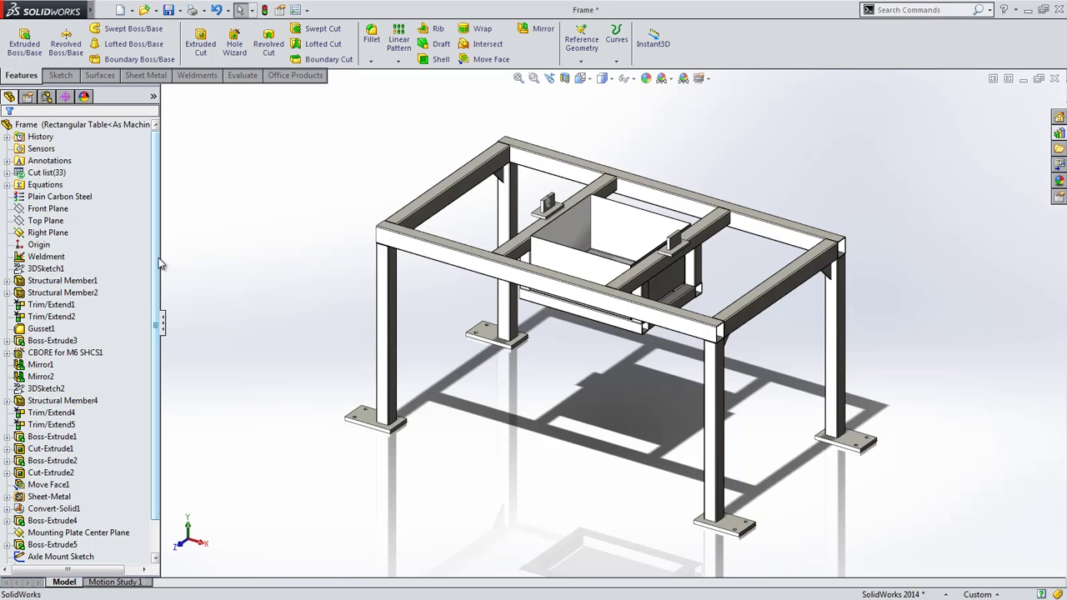
Add a new frame configuration named "Square Table"
click(47, 96)
right_click(42, 173)
click(62, 179)
text(Square Table)
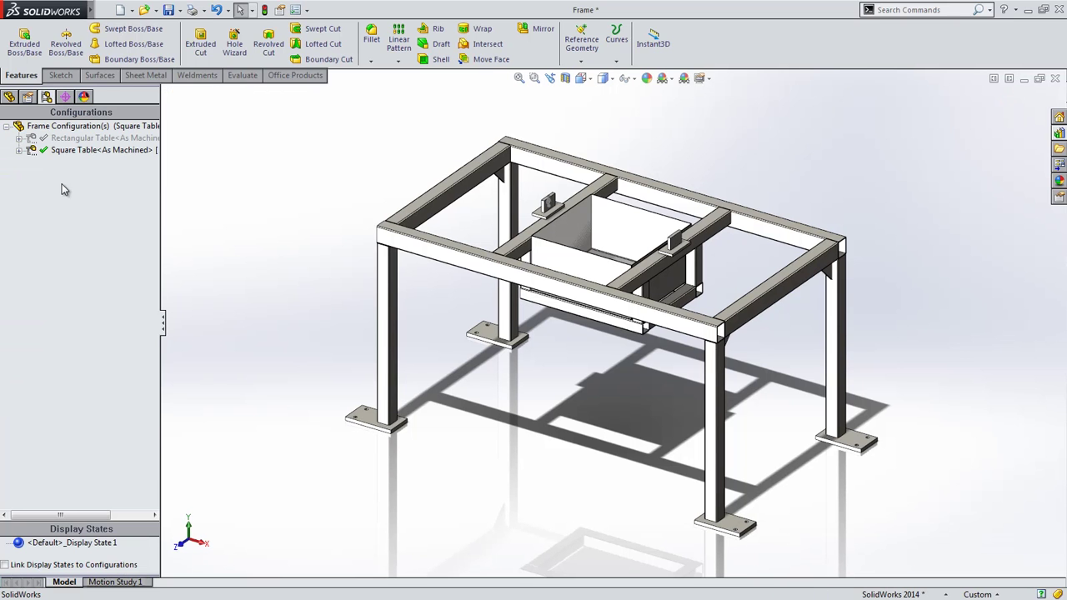
Set the frame's length dimension equal to its width dimension, ="D1@3DSketch1", for this configuration only
click(404, 246)
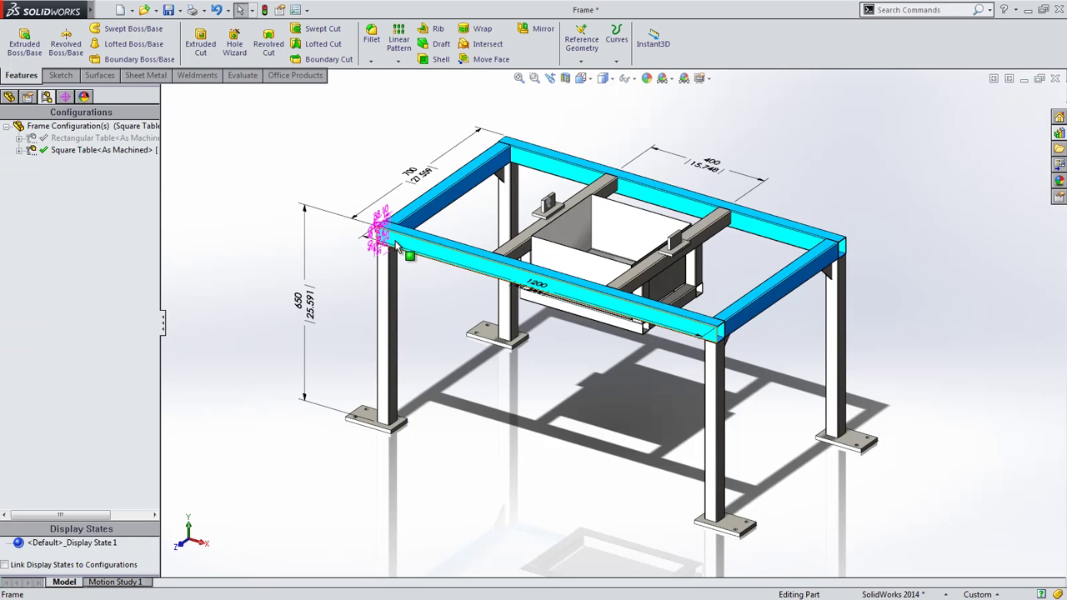
double_click(538, 286)
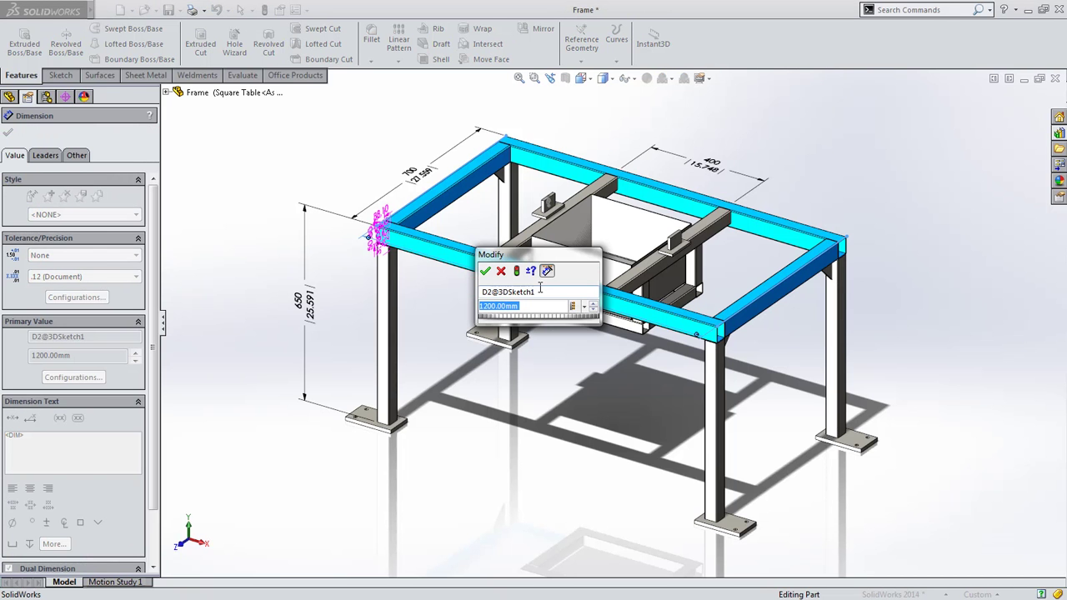
text(=)
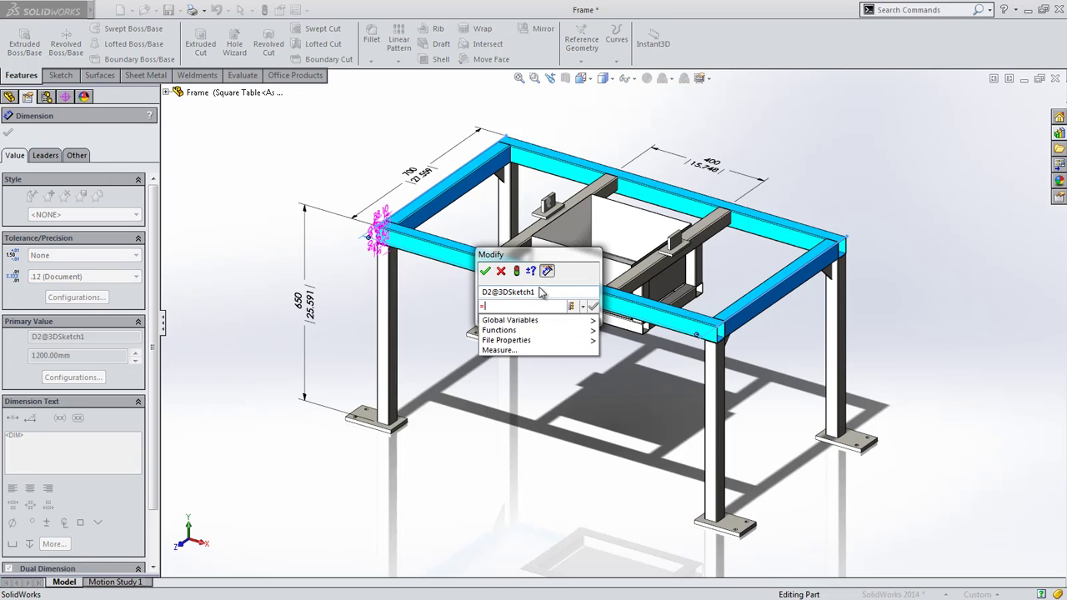
click(419, 179)
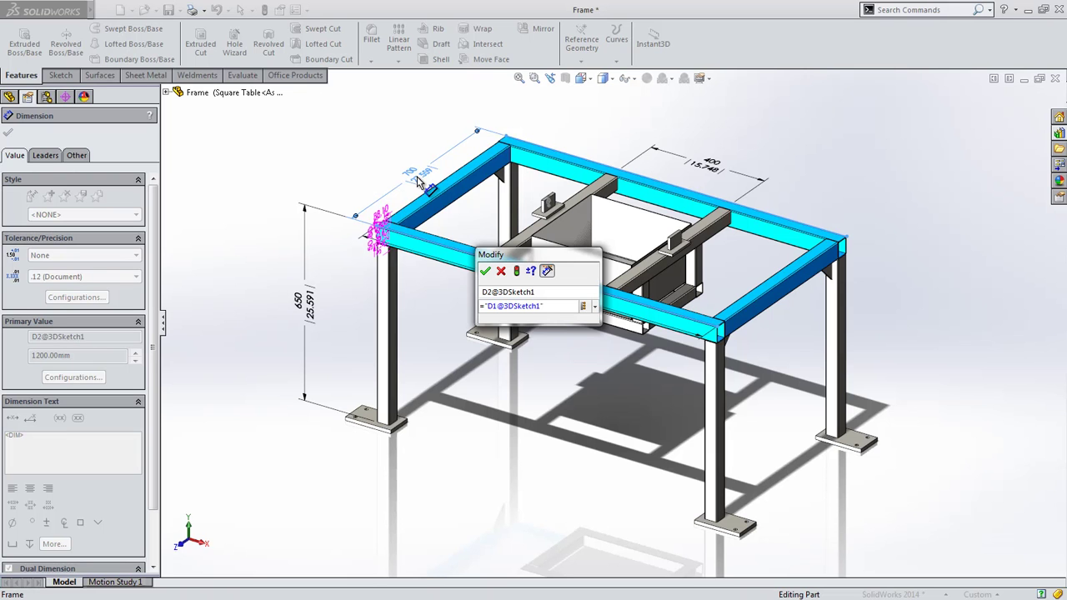
click(595, 307)
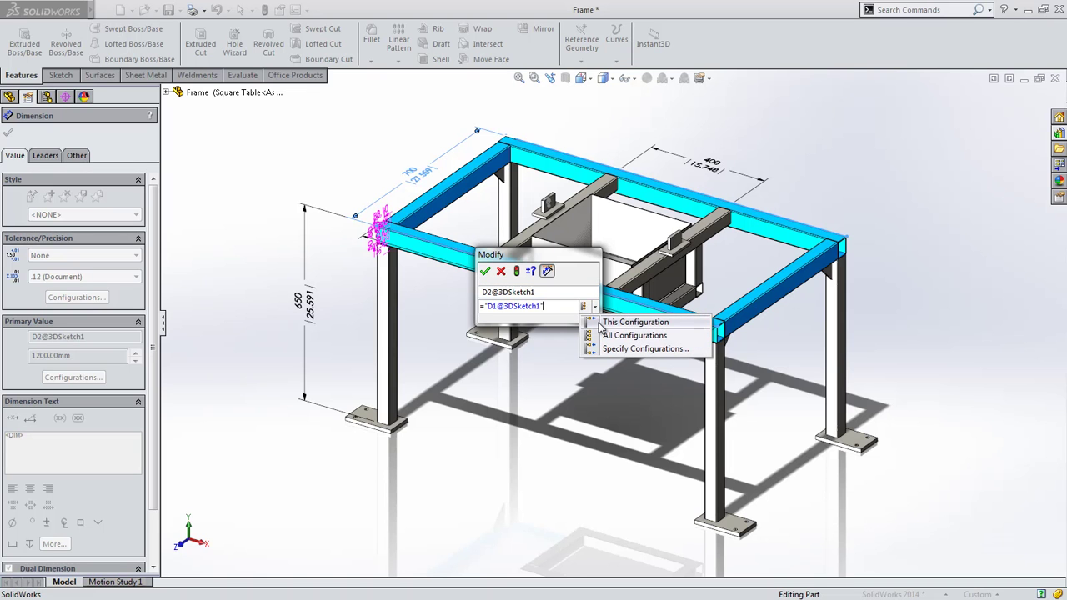
click(599, 323)
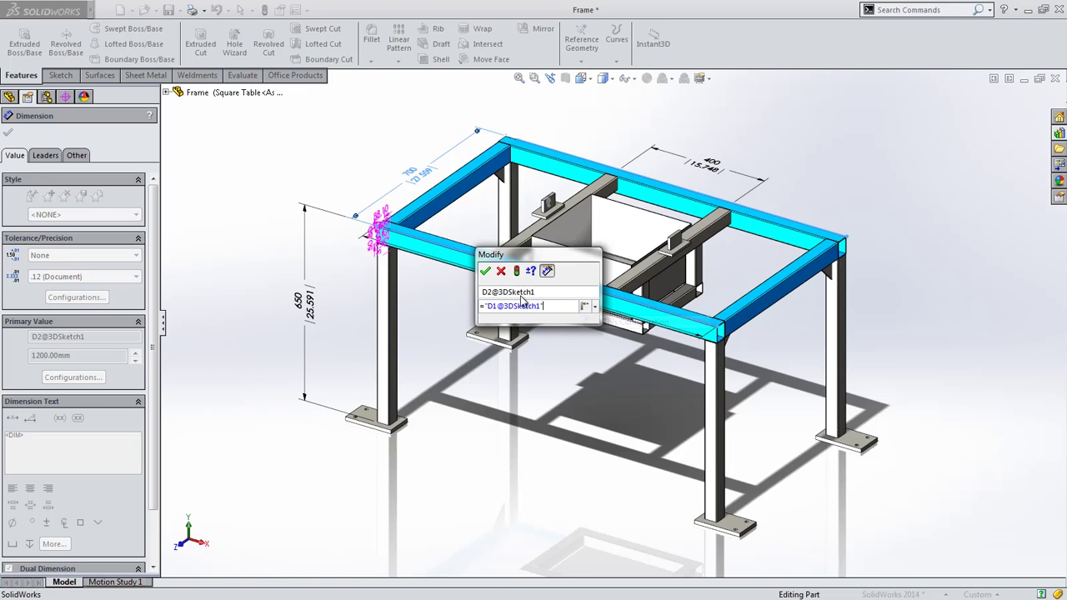
click(485, 271)
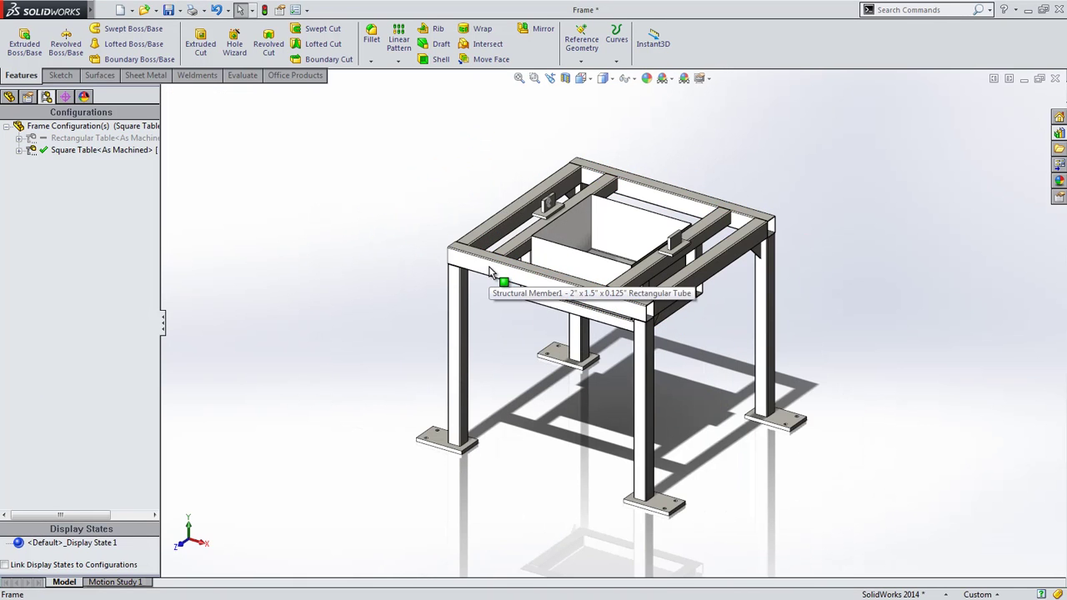
Show the top perimeter member's dimensions and open the equations list to examine the Square Table configuration's equation
double_click(492, 275)
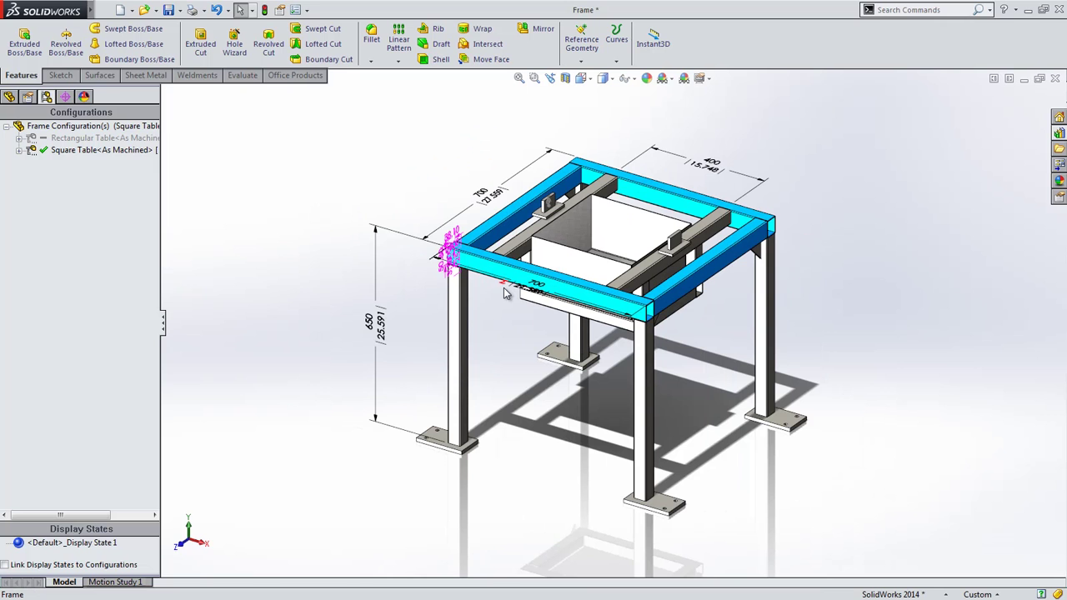
click(9, 97)
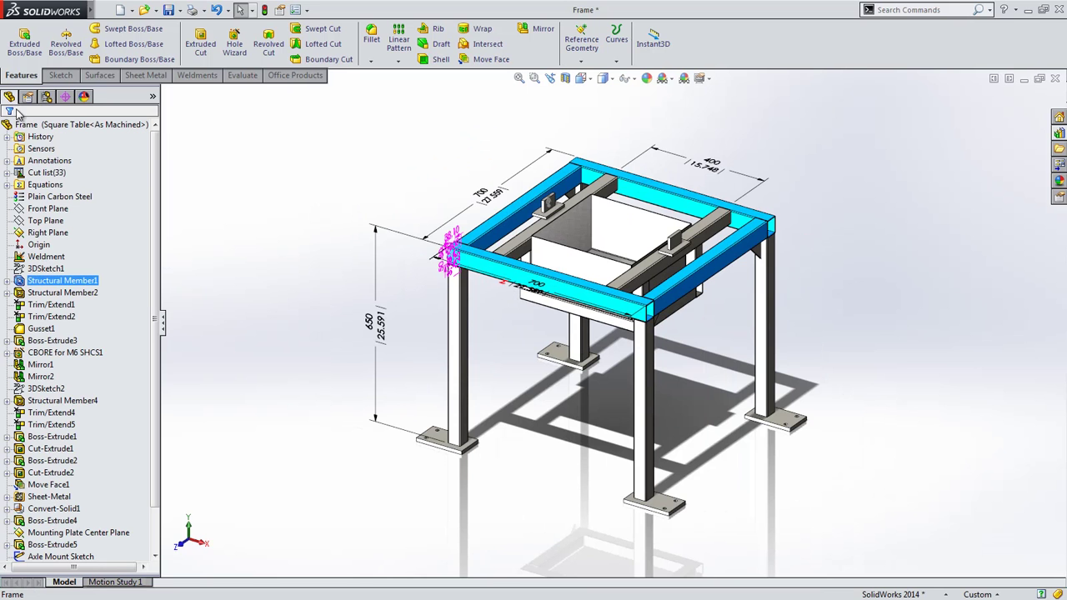
right_click(46, 185)
click(101, 195)
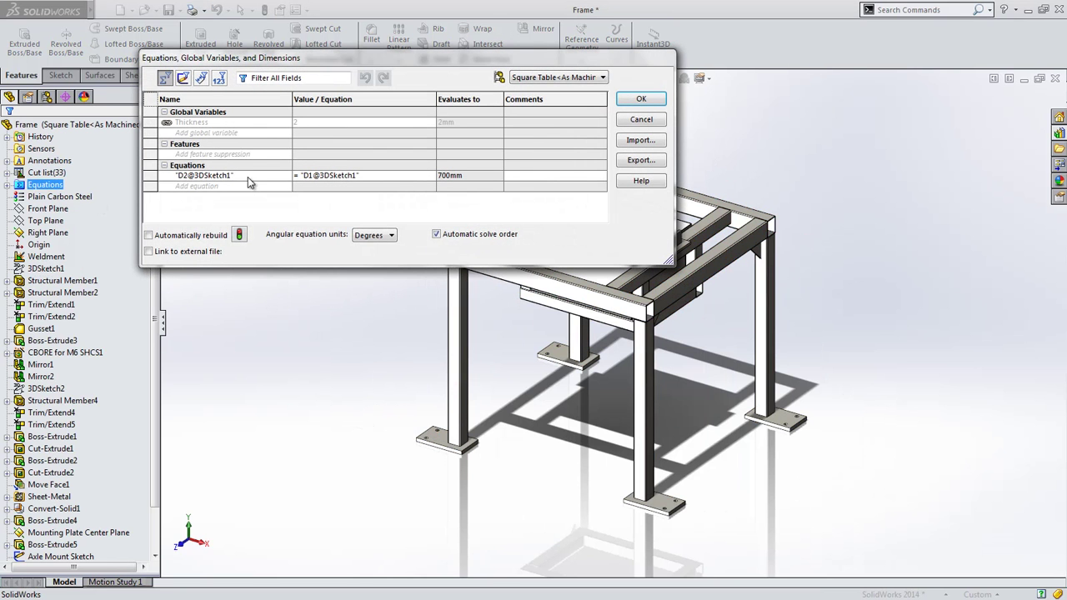
Switch the equations to the Rectangular Table configuration, accept, and check the frame's dimensions on the top perimeter member
click(562, 76)
click(551, 90)
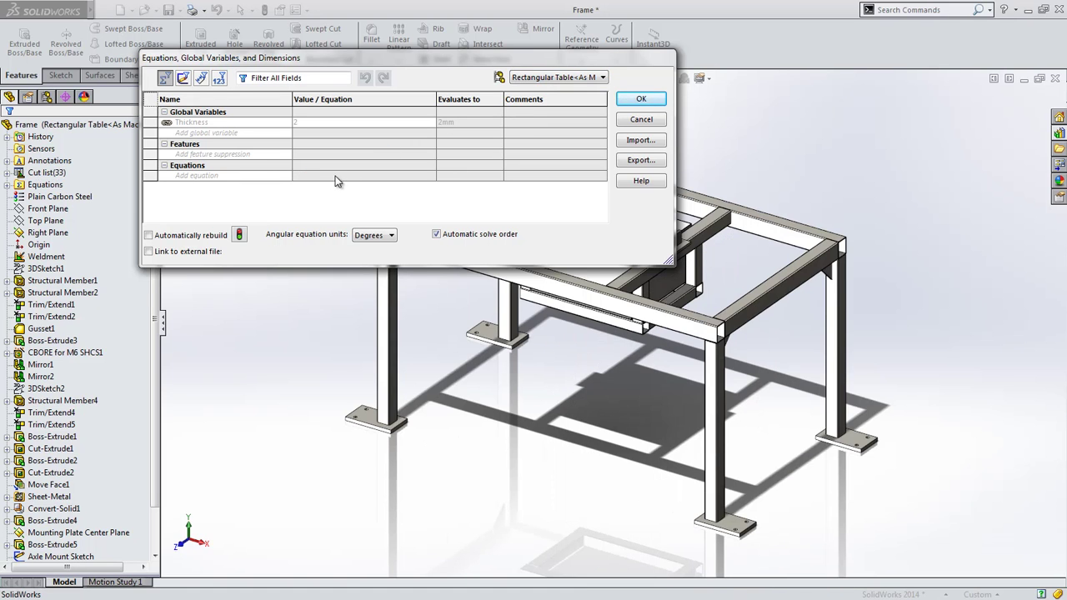
click(636, 100)
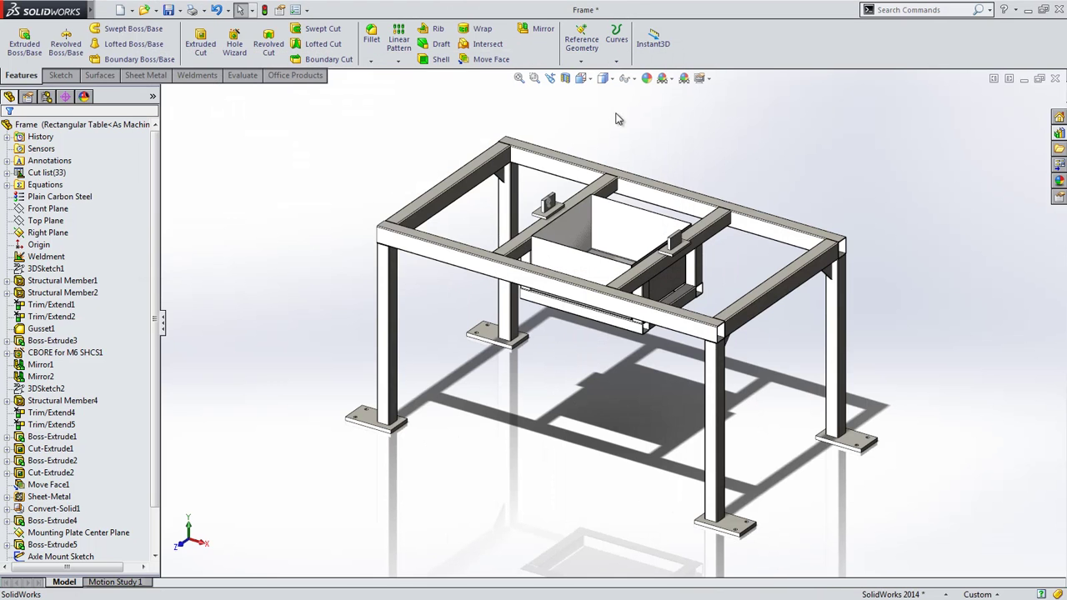
click(450, 262)
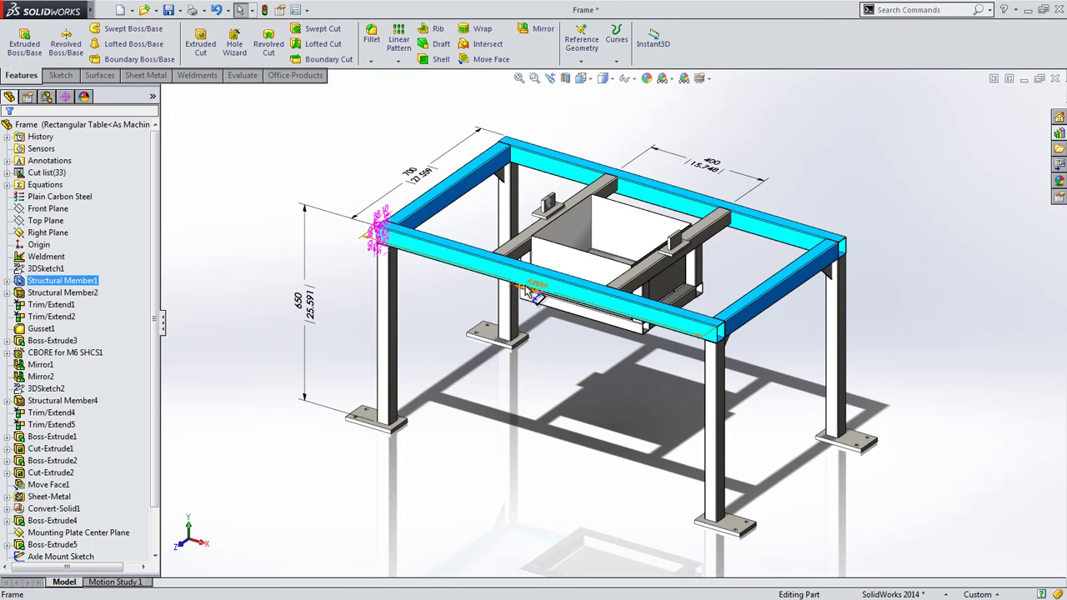
click(442, 302)
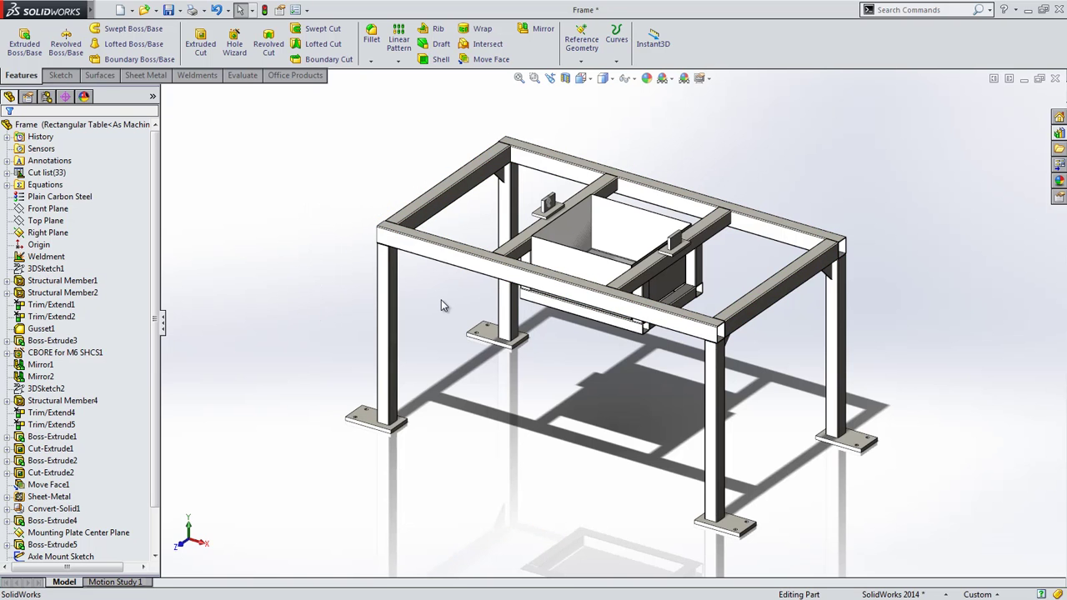
Change the M6 counterbored holes in the leg's base plate to the Counterbore Slot hole type
middle_drag(450, 317, 433, 512)
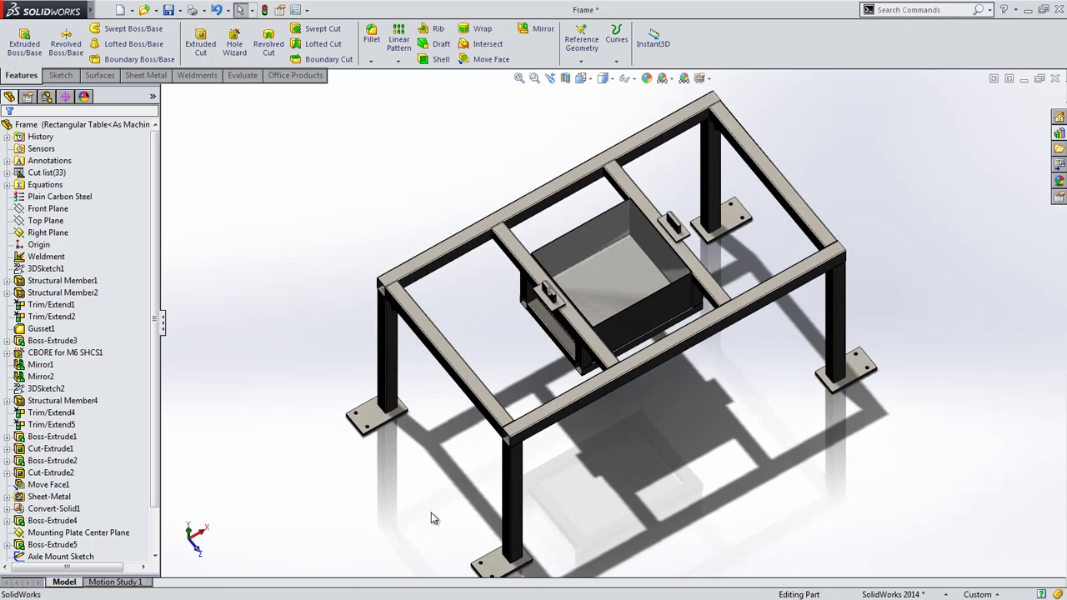
click(504, 560)
click(573, 524)
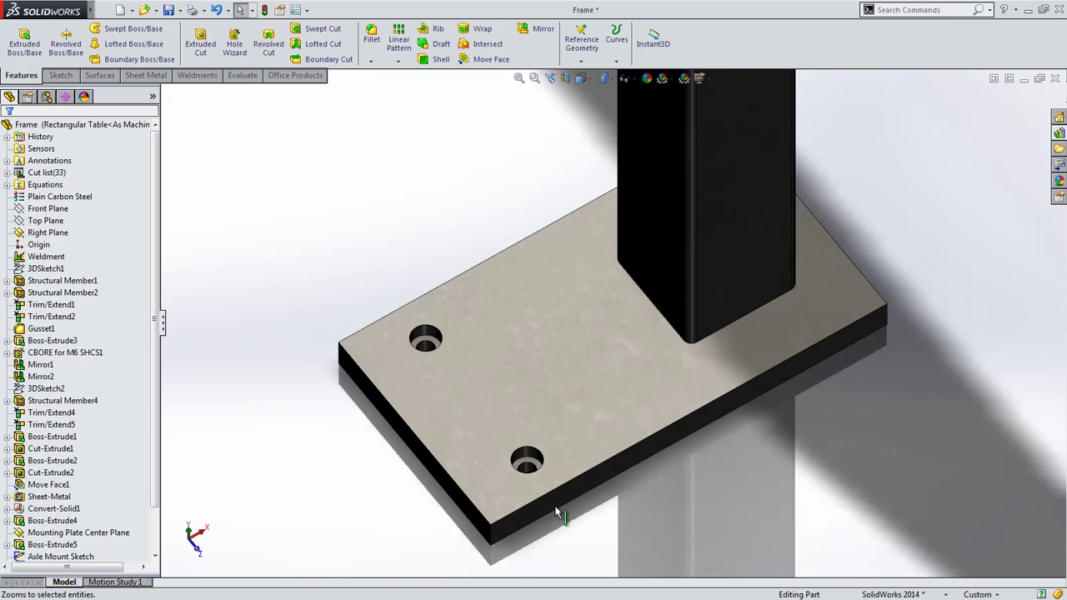
click(429, 340)
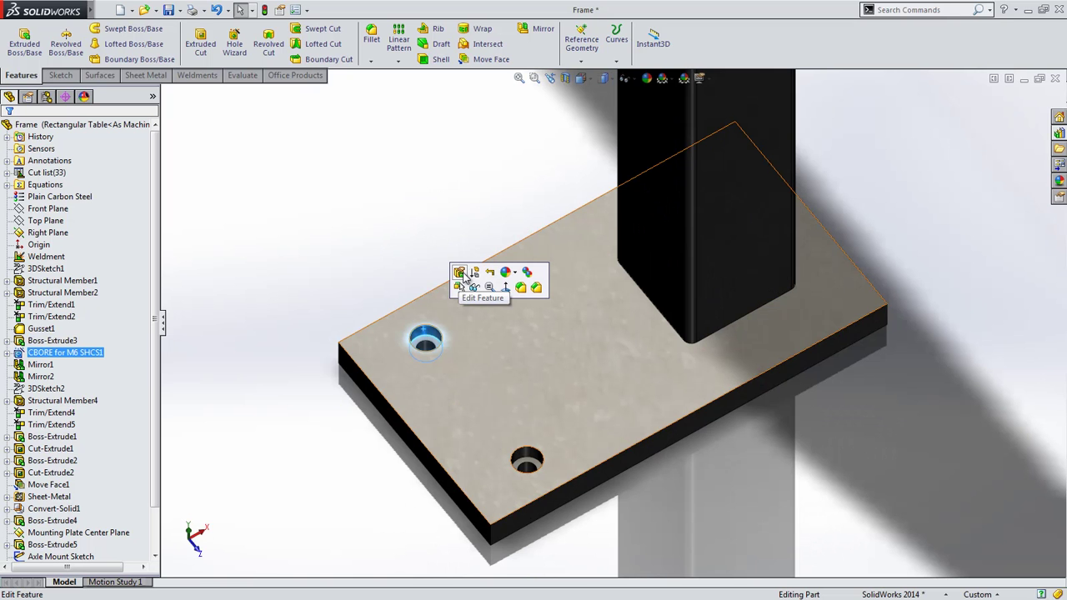
click(464, 276)
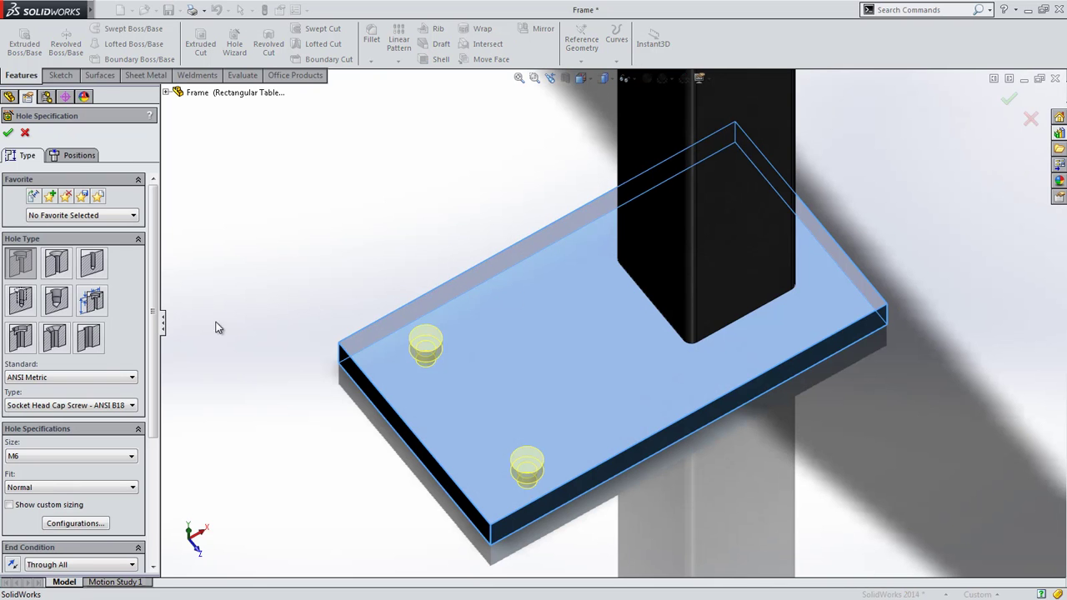
click(24, 340)
key(Return)
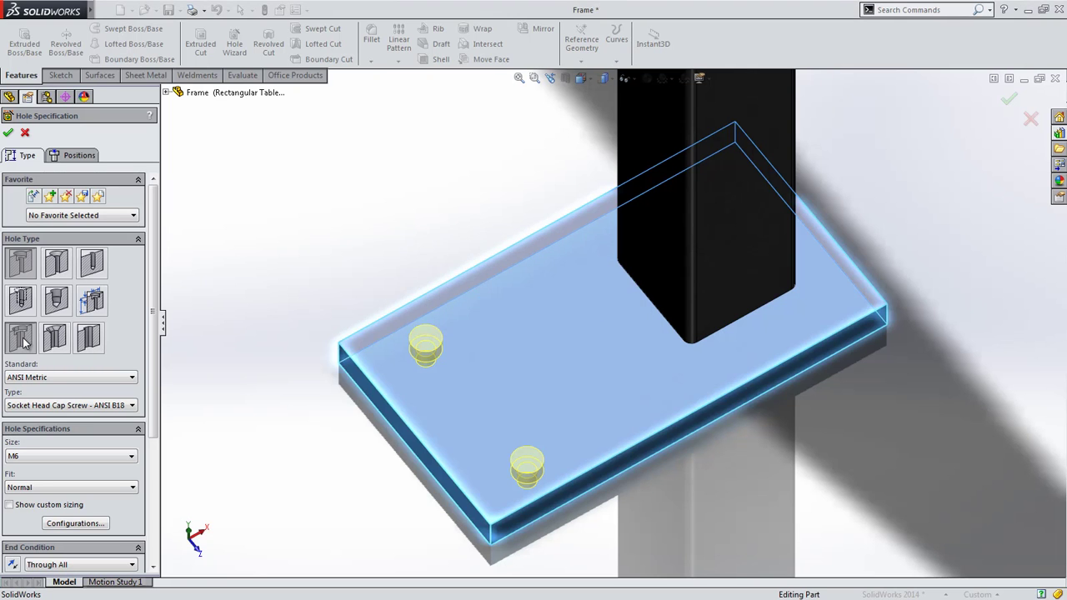
drag(154, 304, 155, 412)
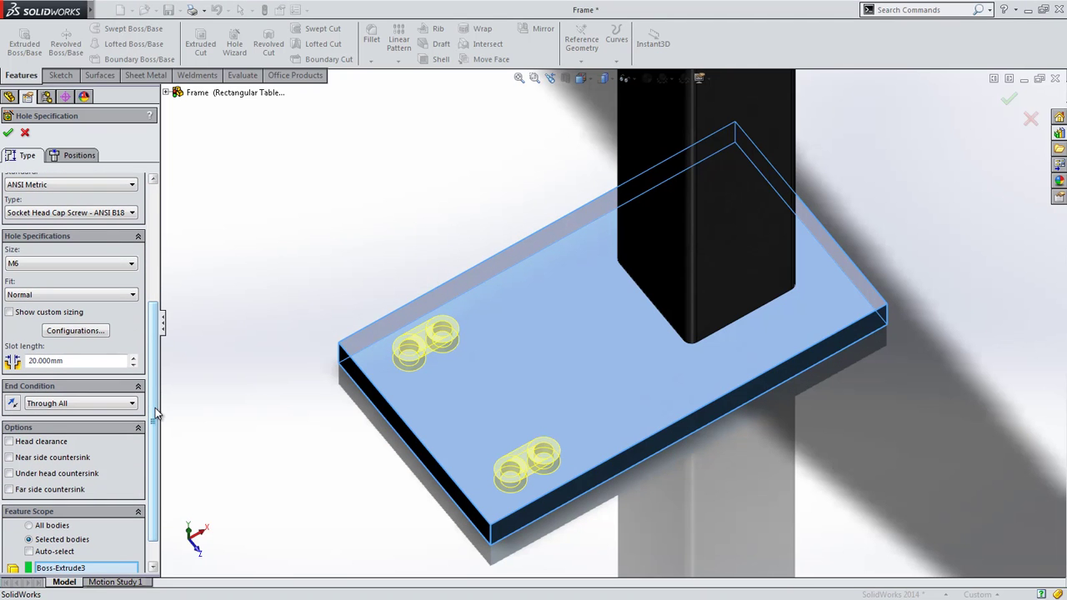
Stretch and tilt the base plate slots to about 54 mm long and dimension the slot centerline's angle to the plate edge at 25°
click(82, 156)
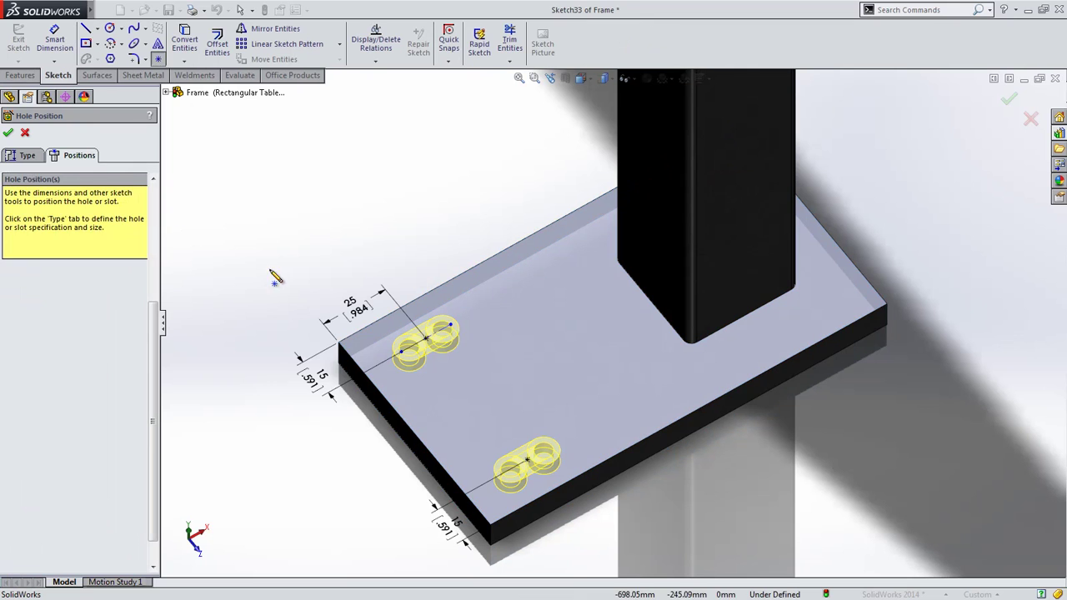
drag(451, 324, 504, 320)
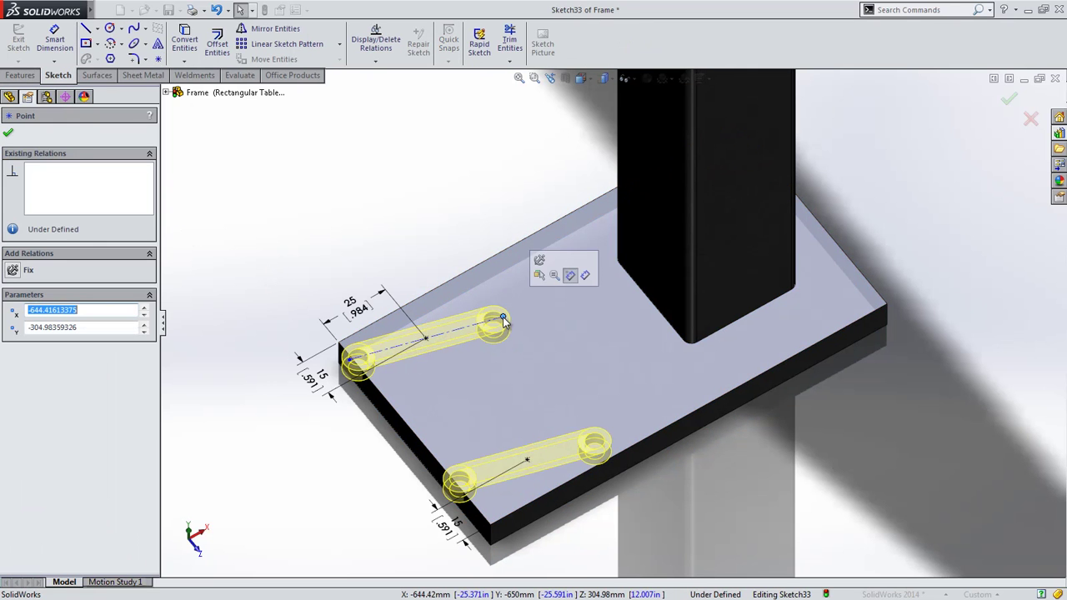
right_click(504, 319)
click(540, 335)
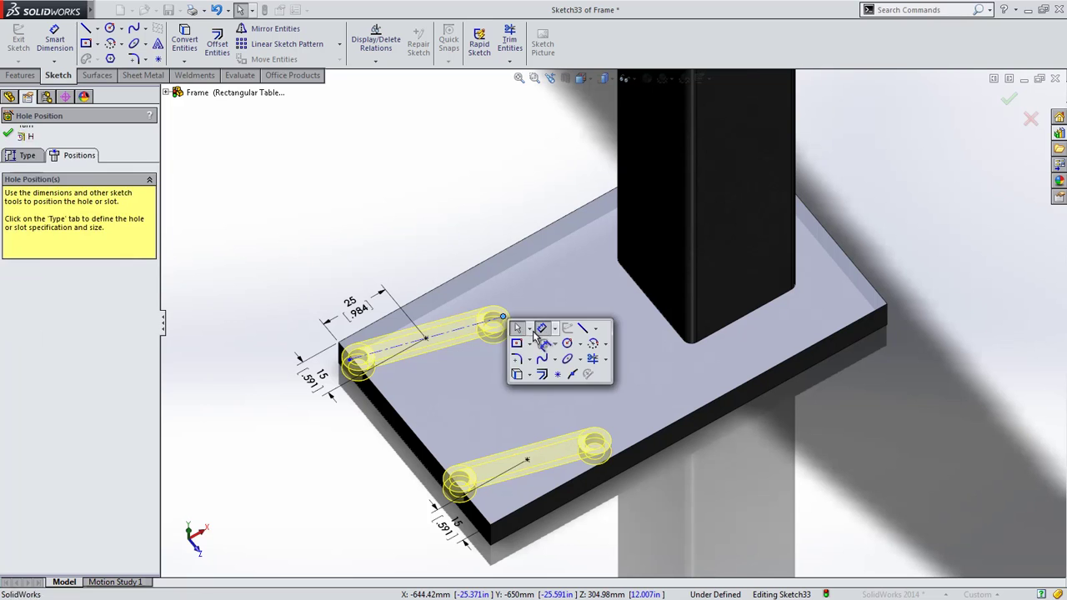
click(489, 322)
click(536, 234)
click(500, 290)
text(25)
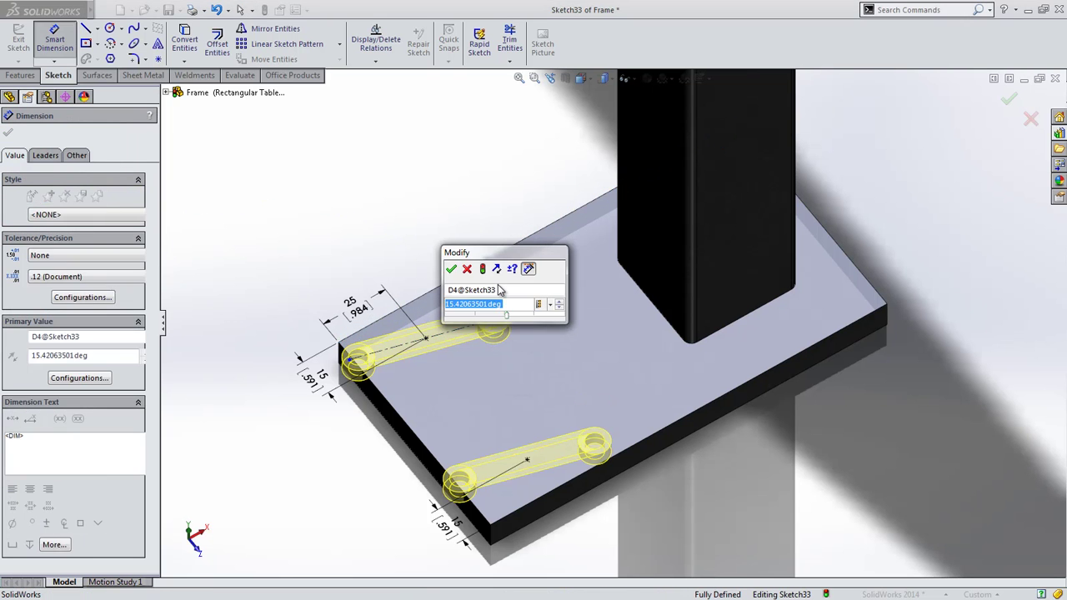
key(Return)
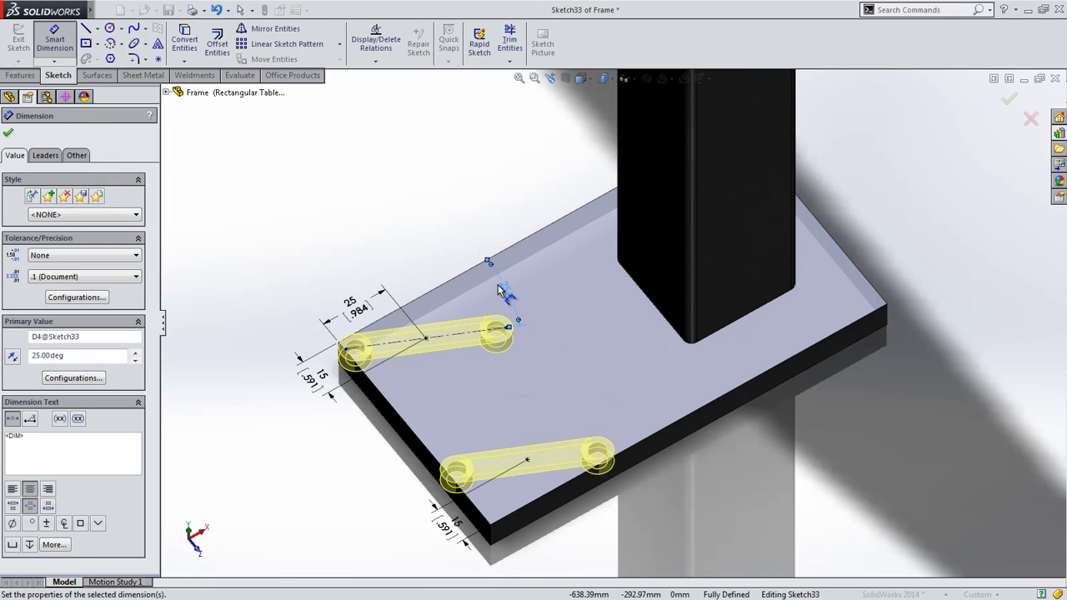
key(Escape)
key(Escape)
Make the slot centerline horizontal, set the slot length to 20 mm, and accept the slot feature
click(467, 335)
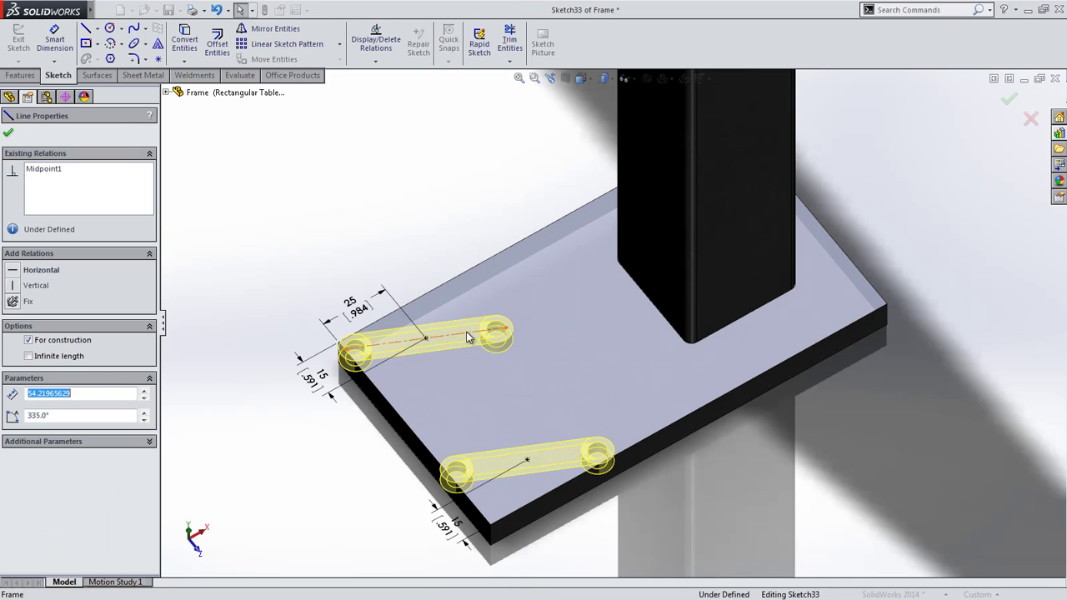
click(510, 288)
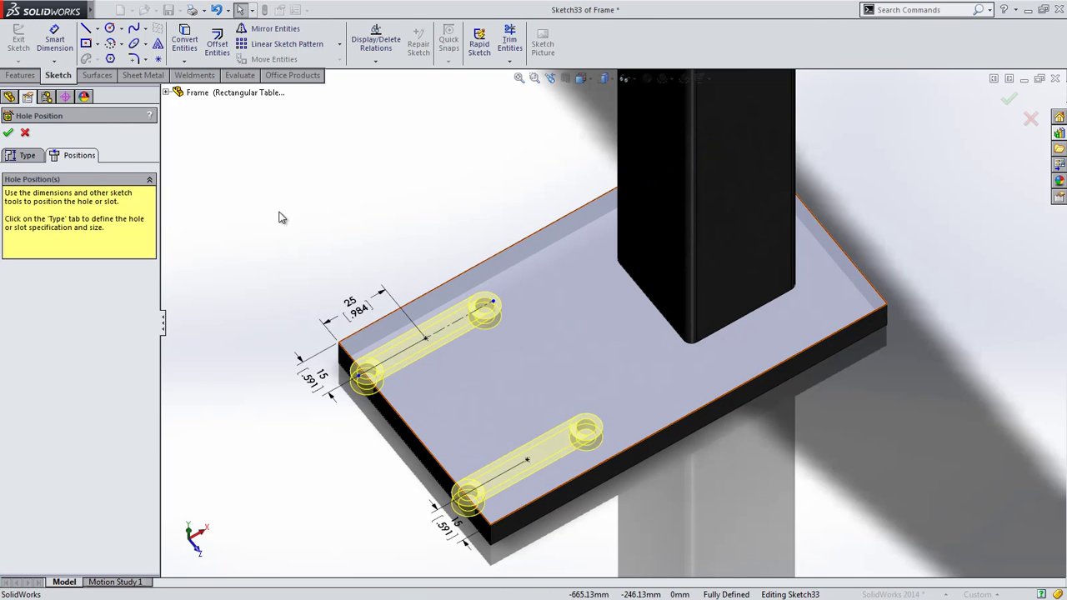
click(26, 155)
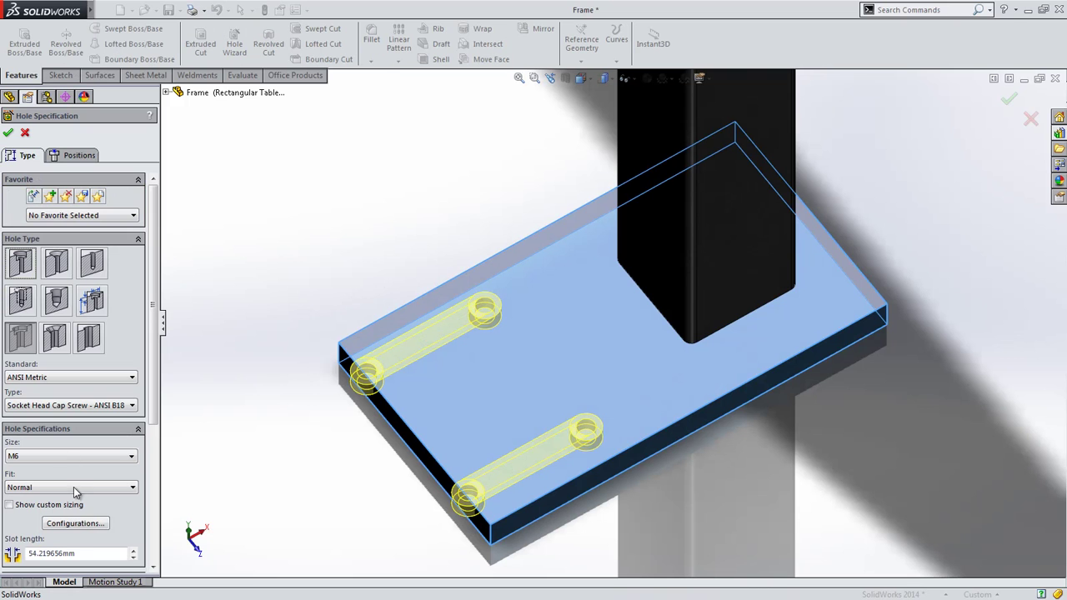
double_click(83, 554)
text(20)
key(Return)
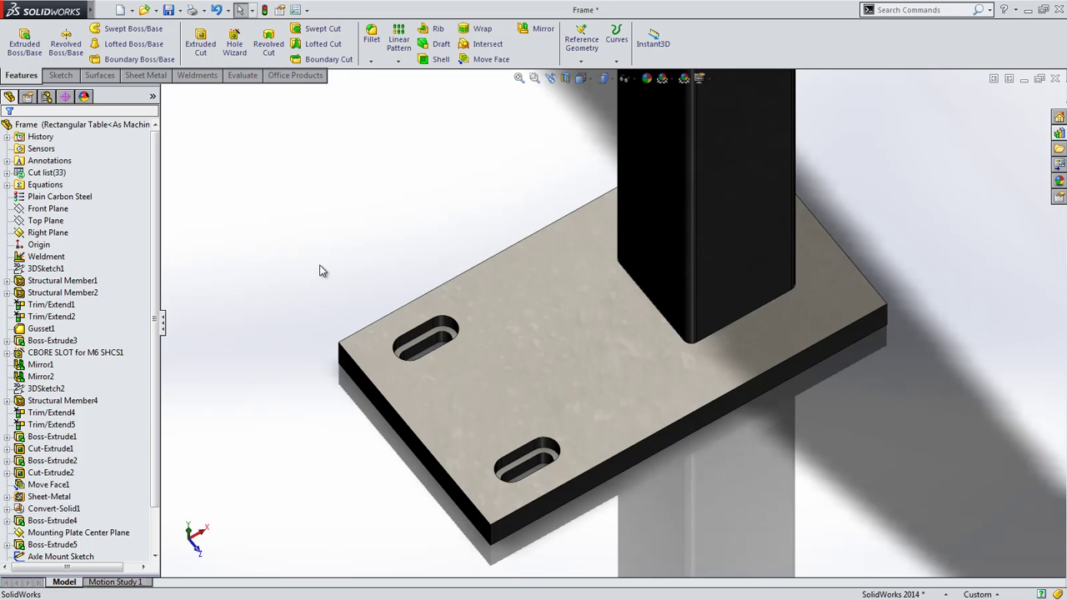
Cut the Axle Mount Sketch circle through the upright mounting plates with an Extruded Cut set to Through All - Both Directions
click(582, 77)
click(590, 157)
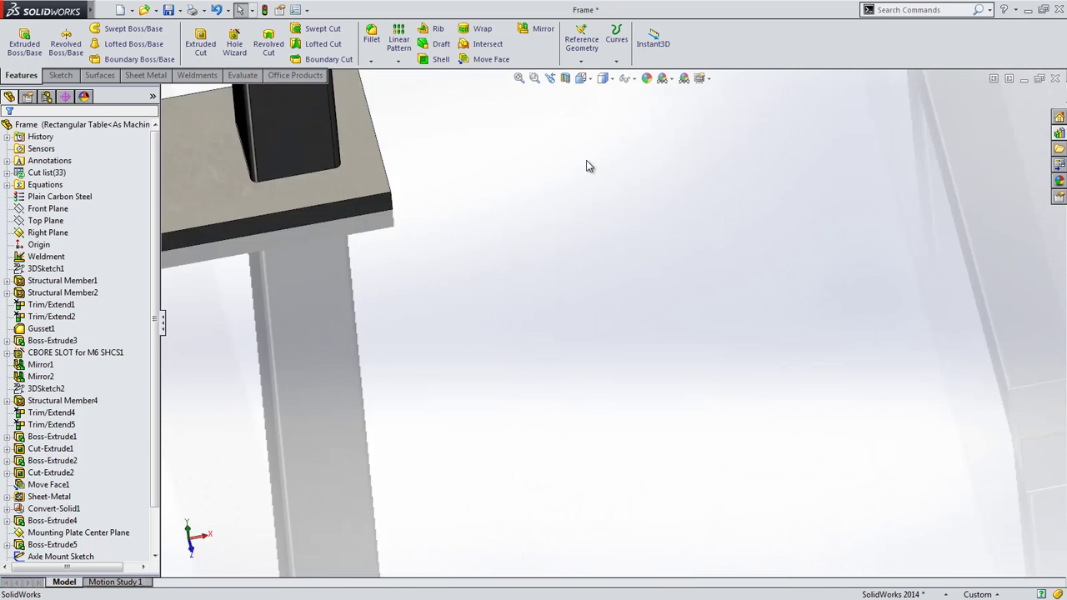
drag(603, 160, 514, 238)
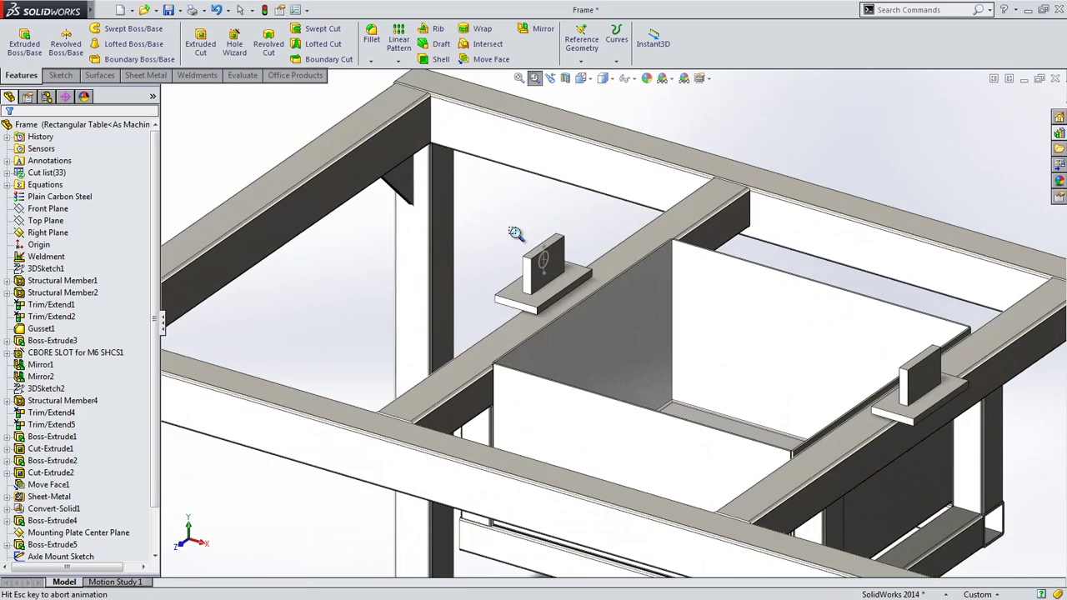
key(Escape)
click(537, 388)
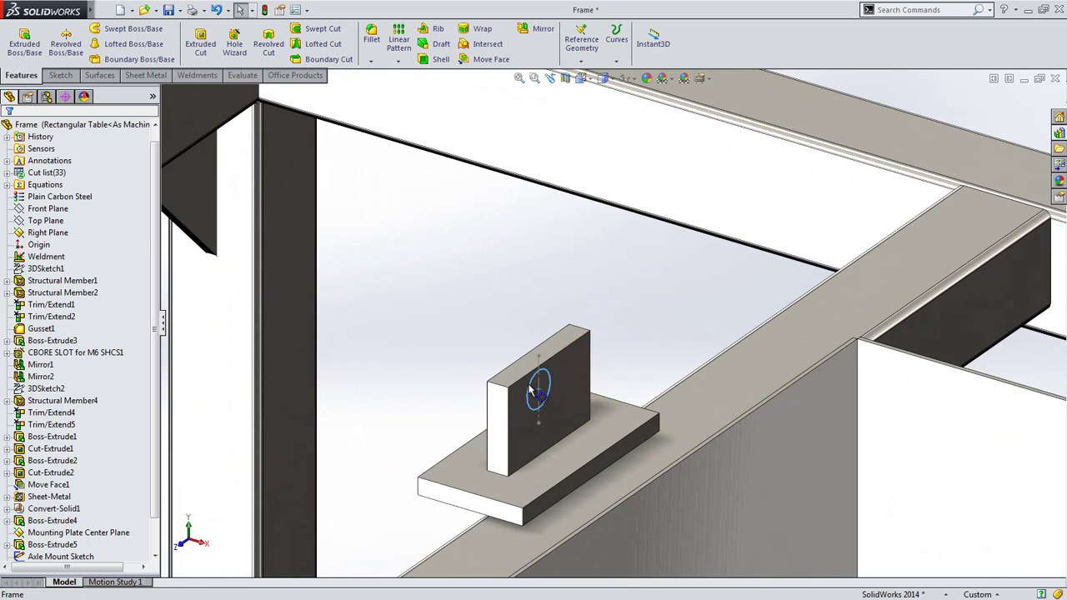
key(s)
click(621, 395)
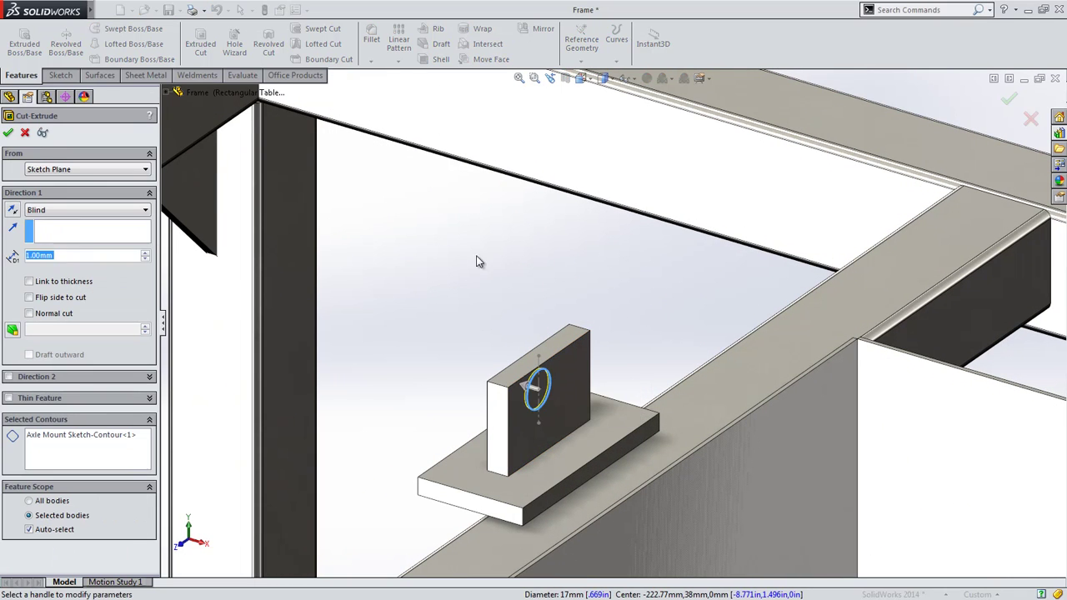
right_click(397, 216)
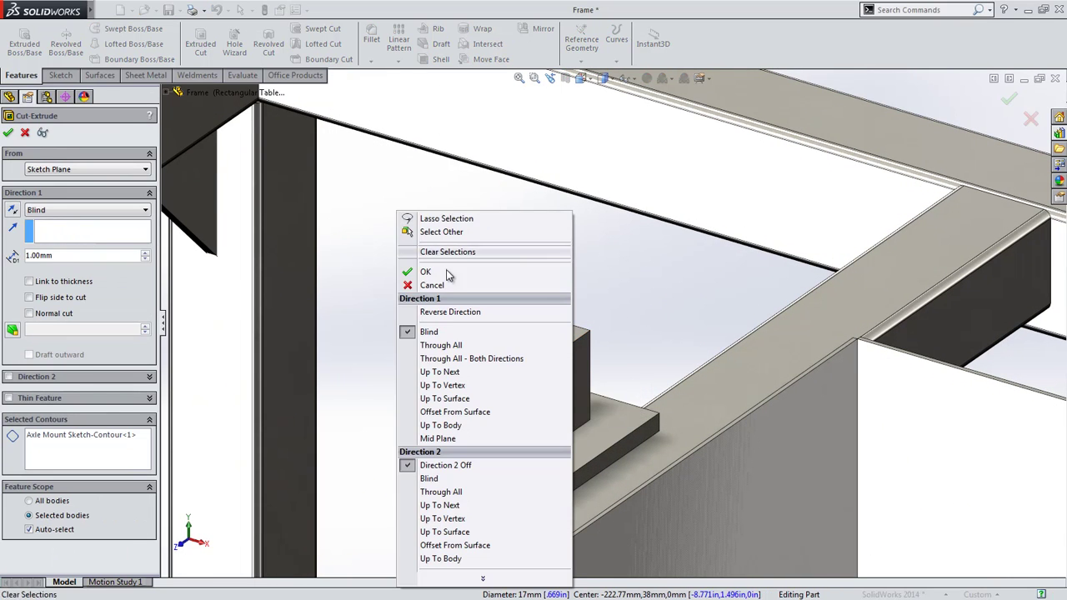
click(440, 359)
right_click(440, 360)
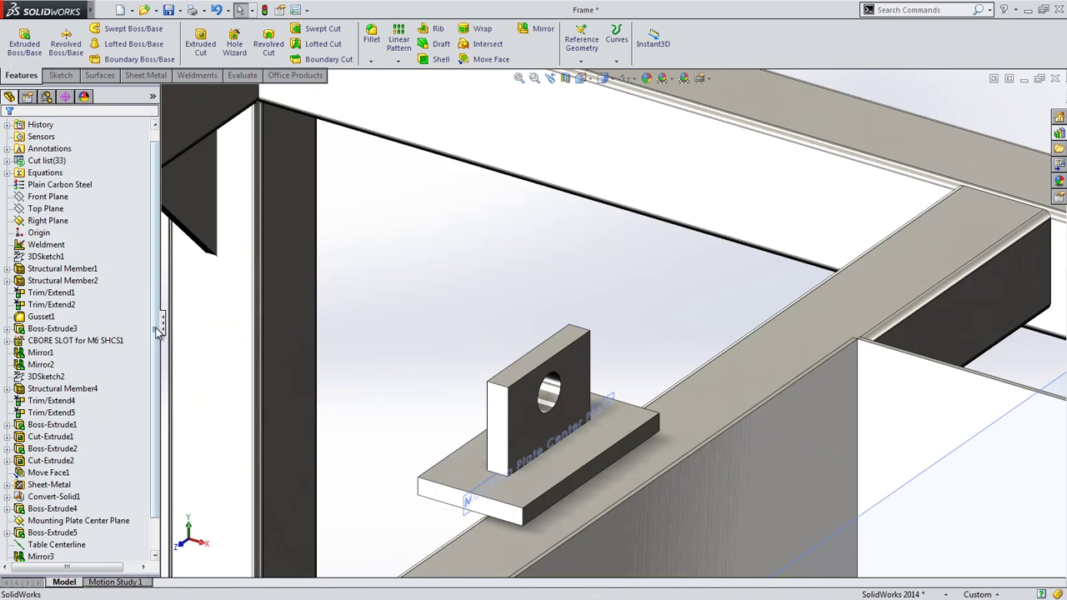
Delete the Mounting Plate Center Plane without deleting its child features
scroll(125, 409, down, 1)
click(468, 501)
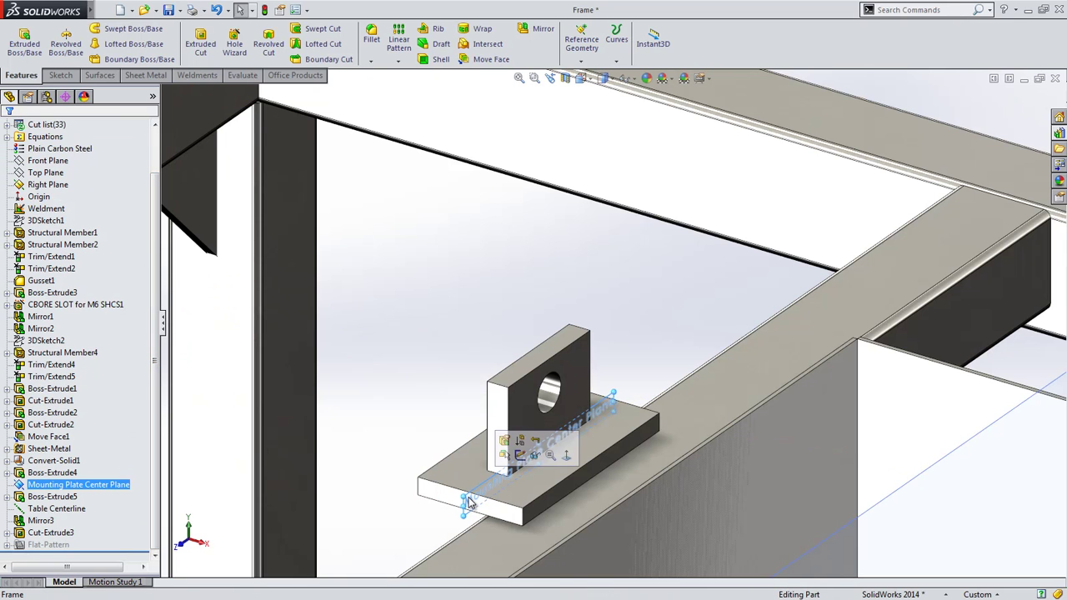
key(Delete)
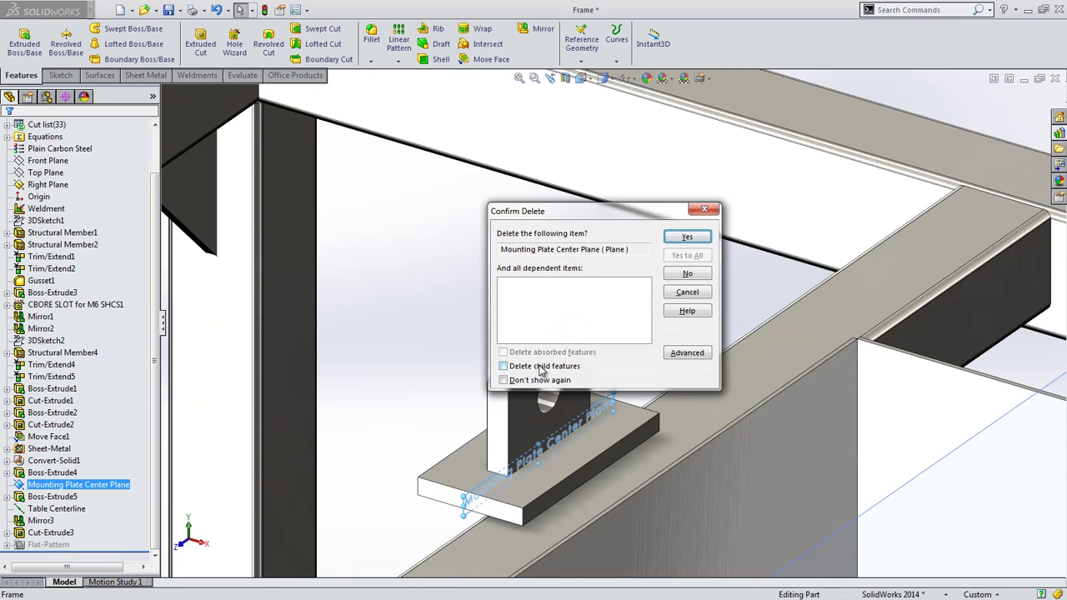
click(541, 368)
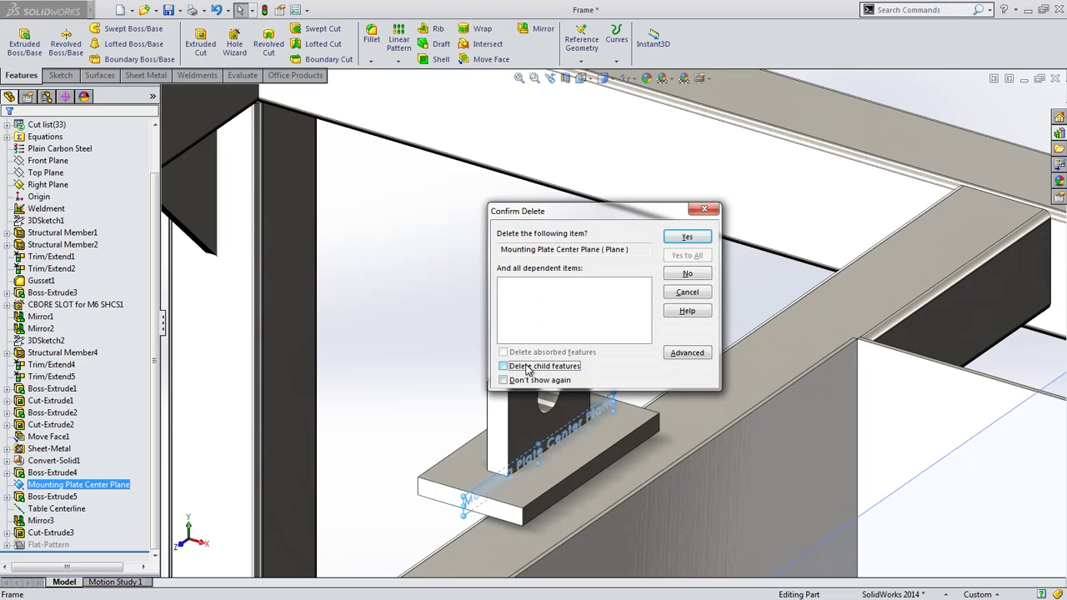
click(683, 238)
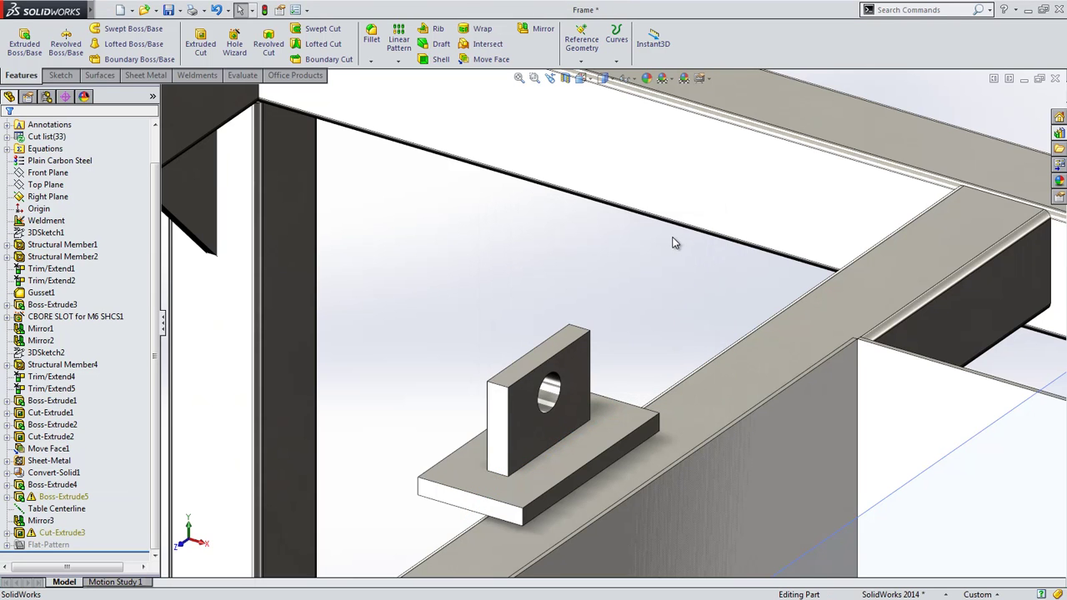
Expand Boss-Extrude5 and roll the model back to just before it
click(7, 497)
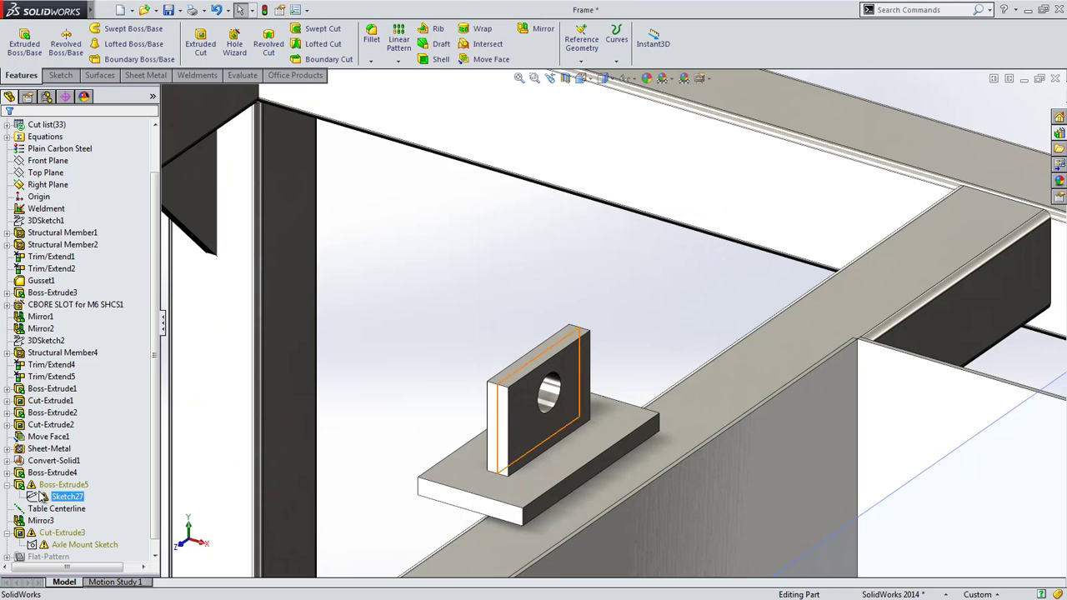
right_click(51, 484)
click(105, 316)
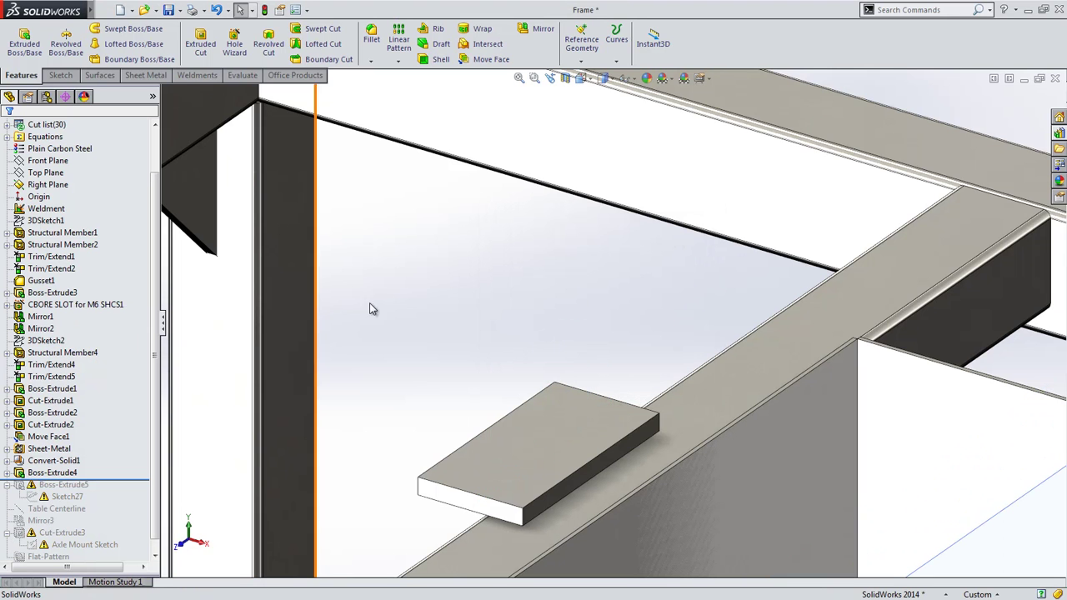
Create a reference plane midway between the two long side faces of the mounting base plate, with its normal flipped
key(s)
click(458, 310)
click(442, 320)
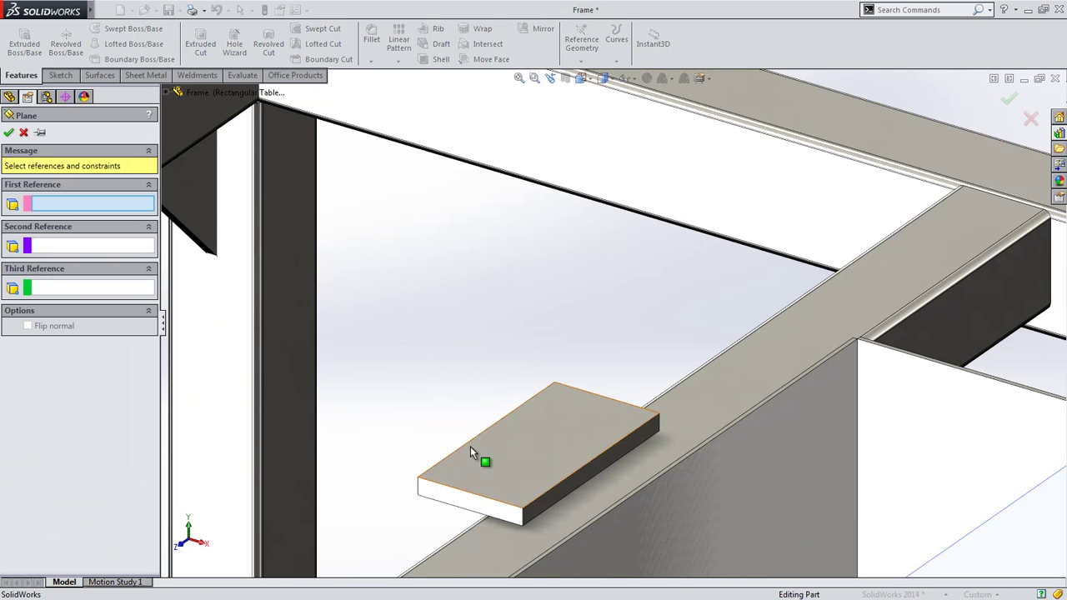
right_click(467, 449)
click(485, 472)
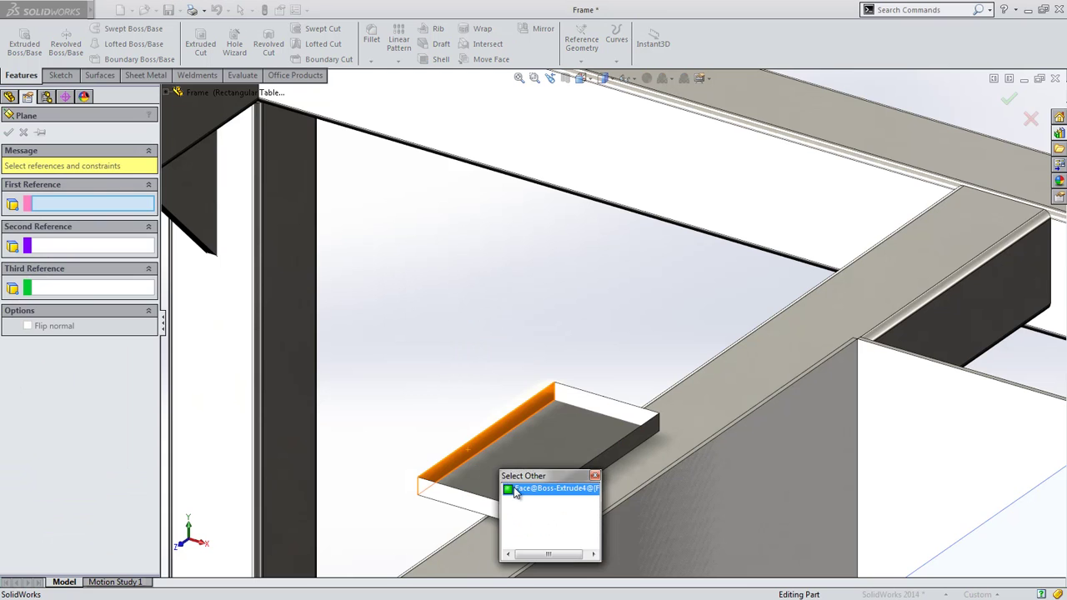
click(517, 492)
click(548, 504)
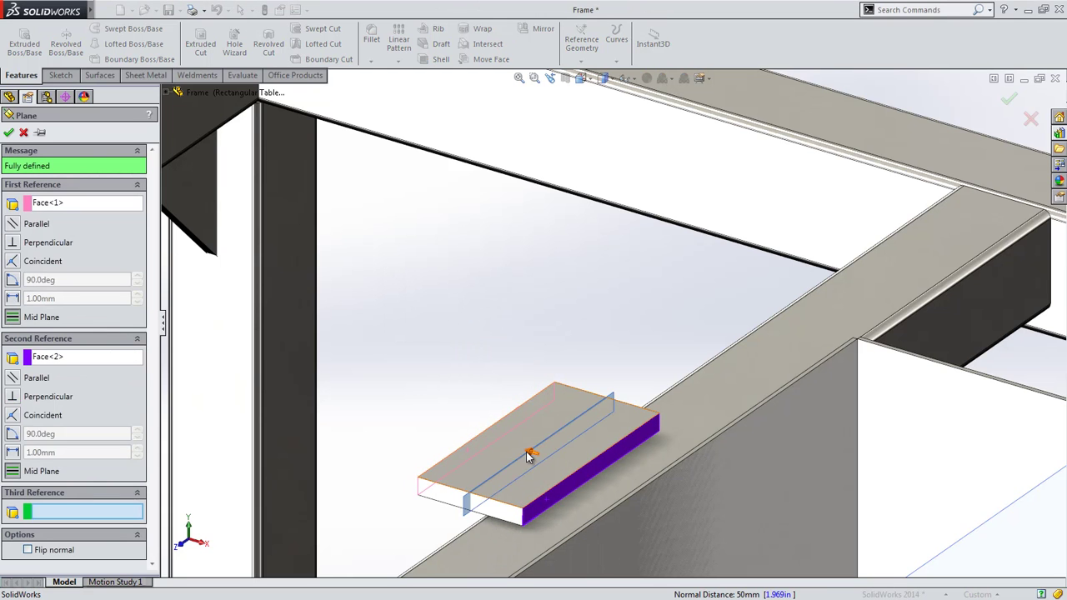
click(69, 552)
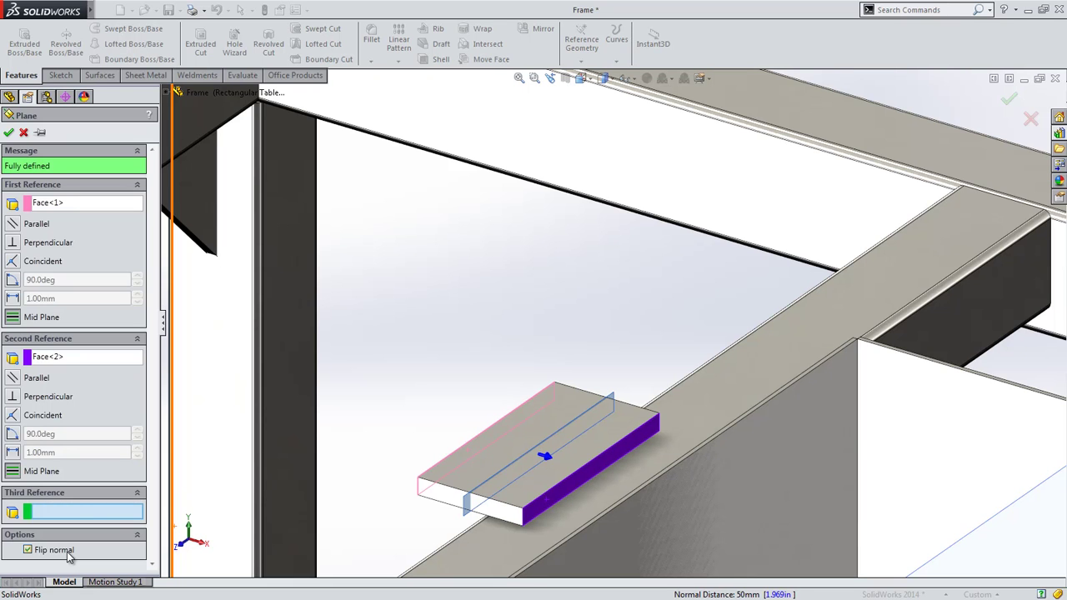
key(Return)
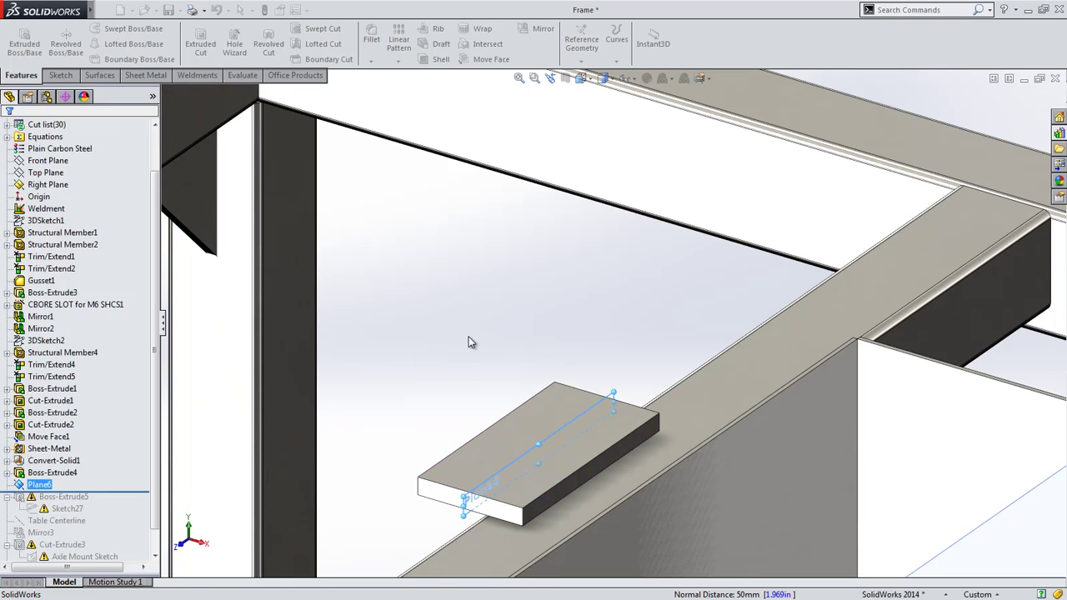
Roll the model forward to the end and reassign Sketch27 of Boss-Extrude5 to the new mid plane
right_click(130, 456)
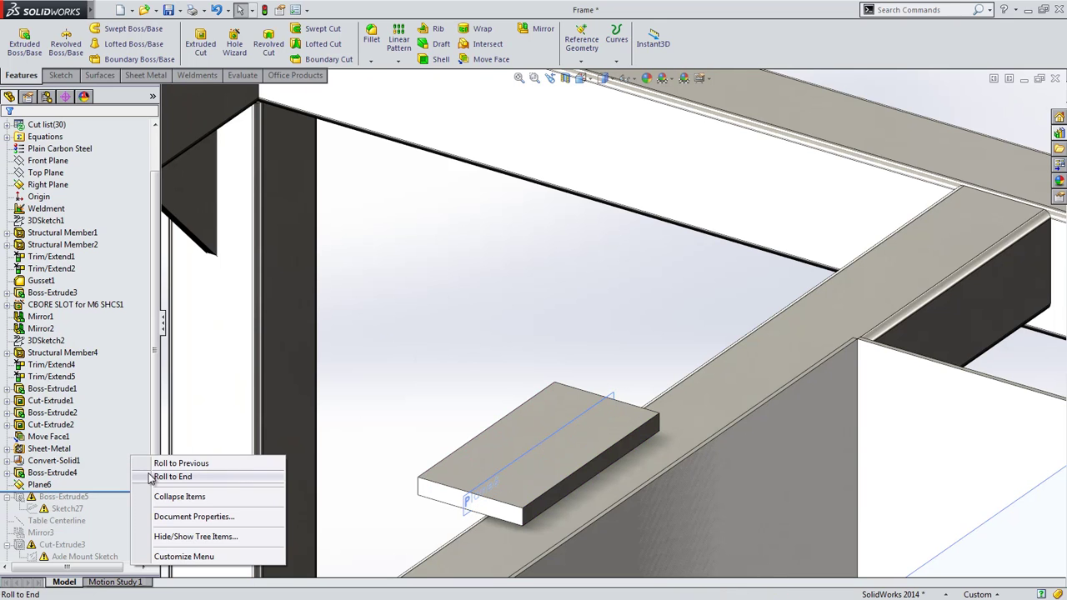
click(171, 477)
click(71, 507)
click(91, 474)
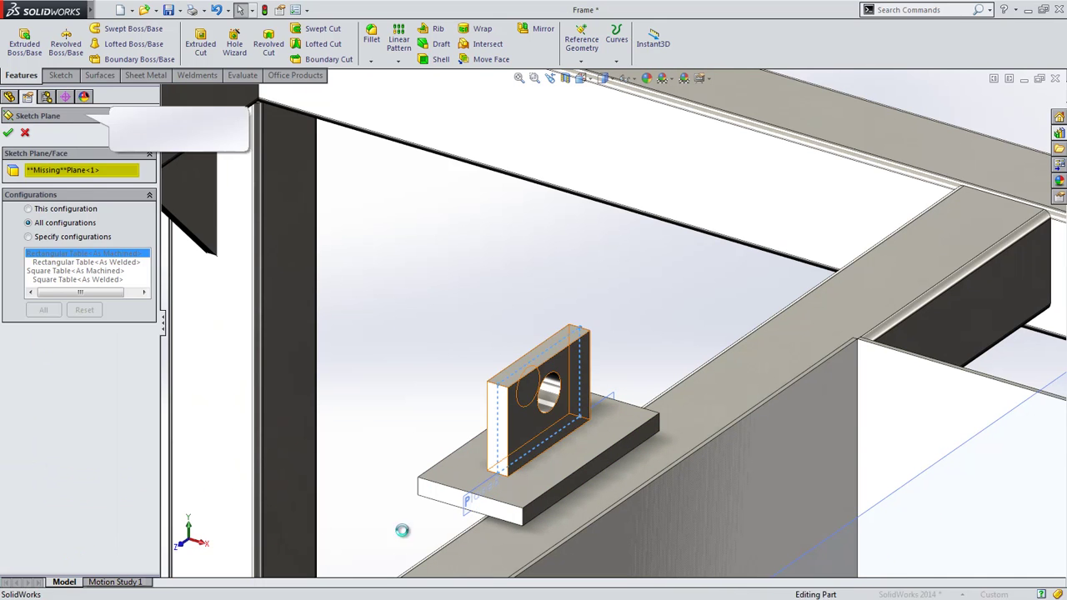
click(463, 520)
key(Return)
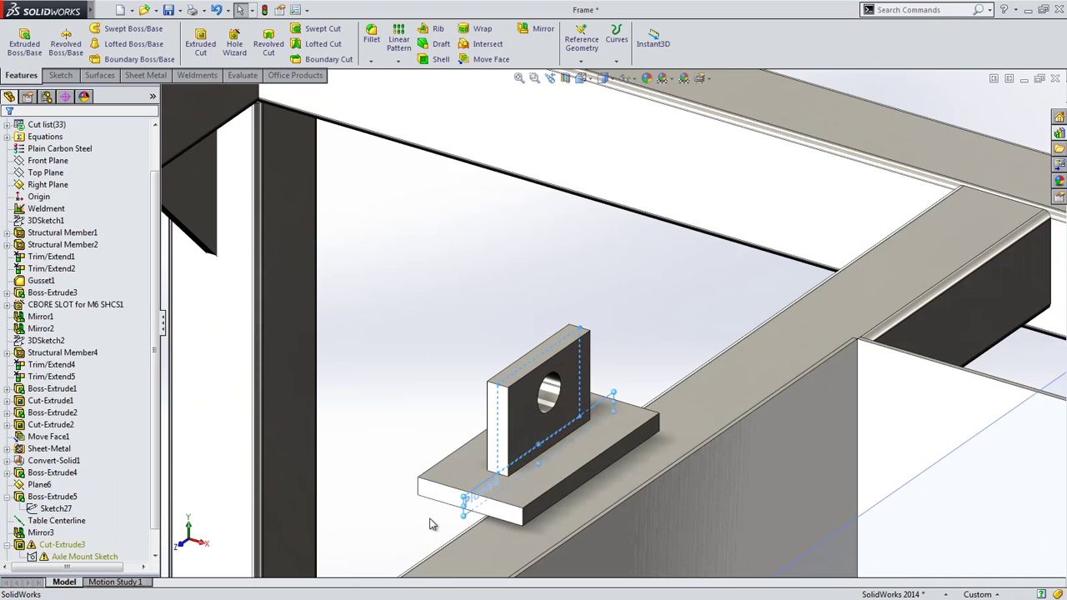
Replace the missing sketch plane of the Axle Mount Sketch with the new mid plane
click(83, 533)
click(87, 506)
click(80, 531)
click(93, 500)
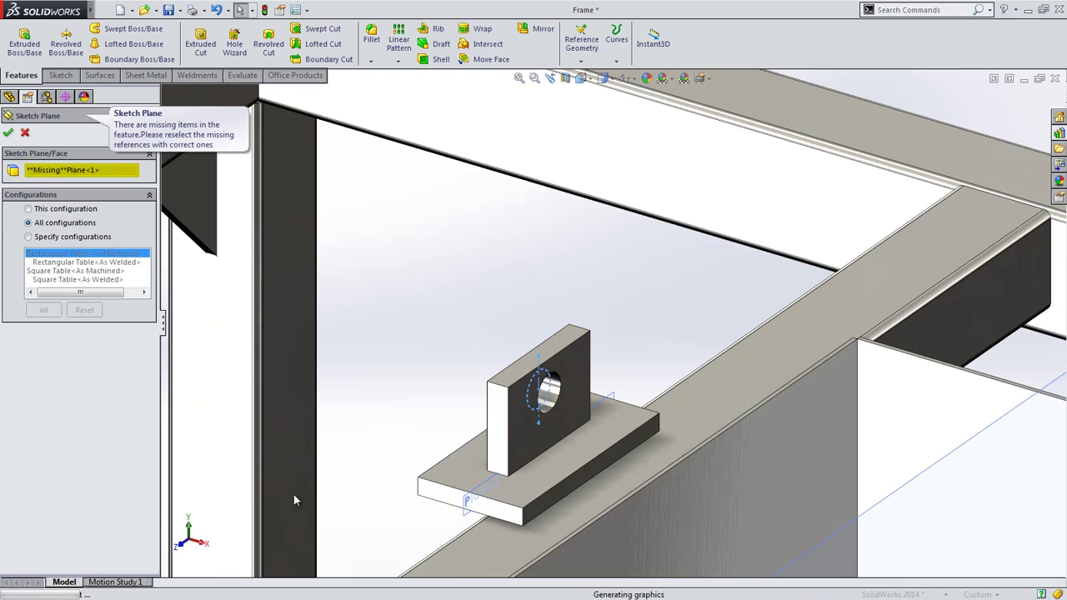
click(461, 517)
key(Return)
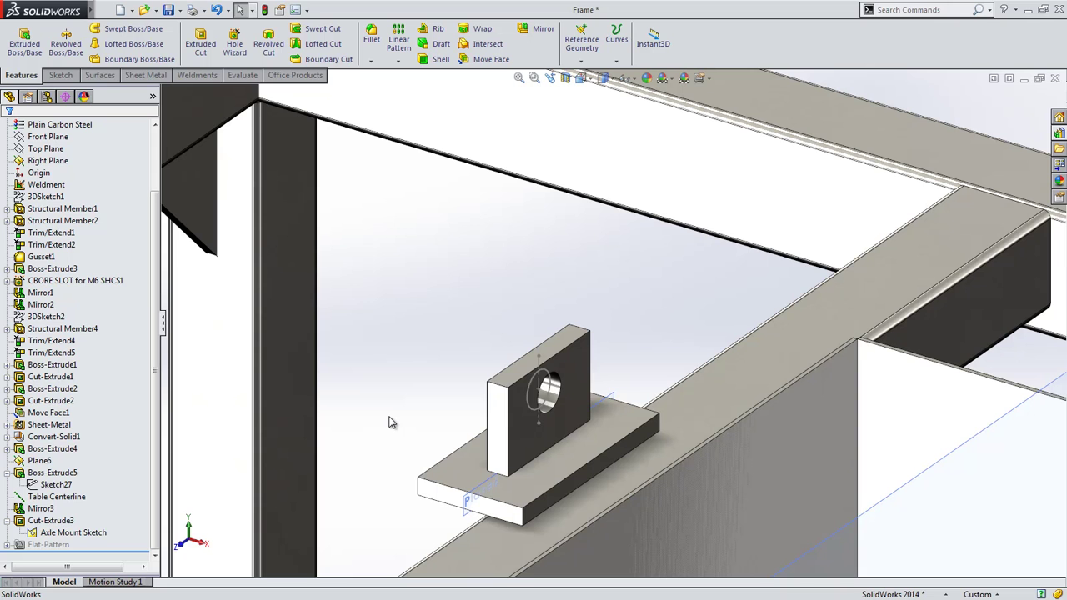
Start a reference point and try the On point option with the Axle Mount Sketch's line endpoint and circle center
key(s)
click(439, 317)
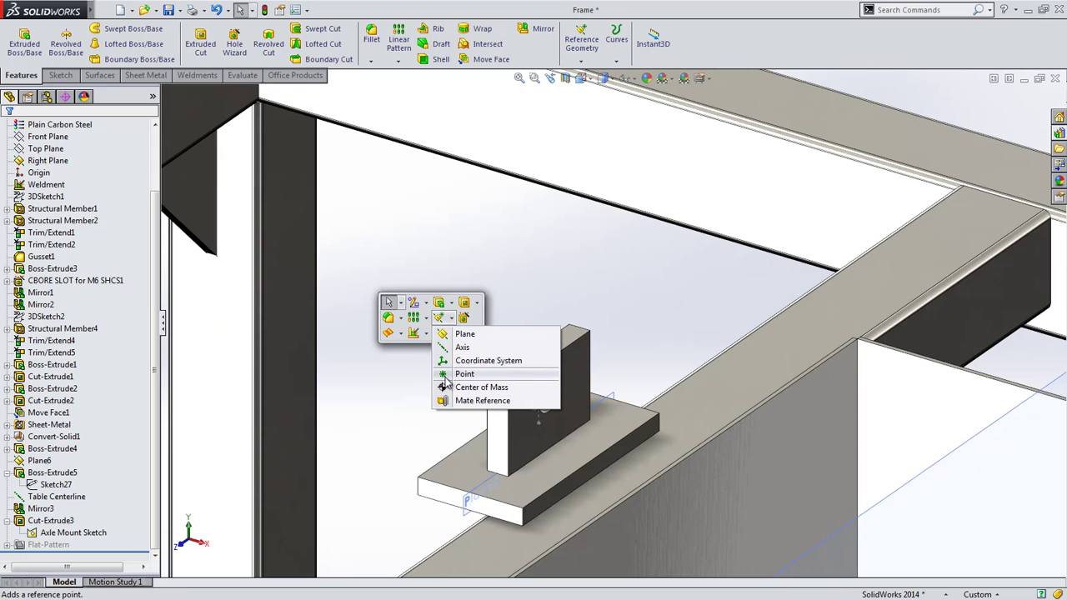
click(463, 374)
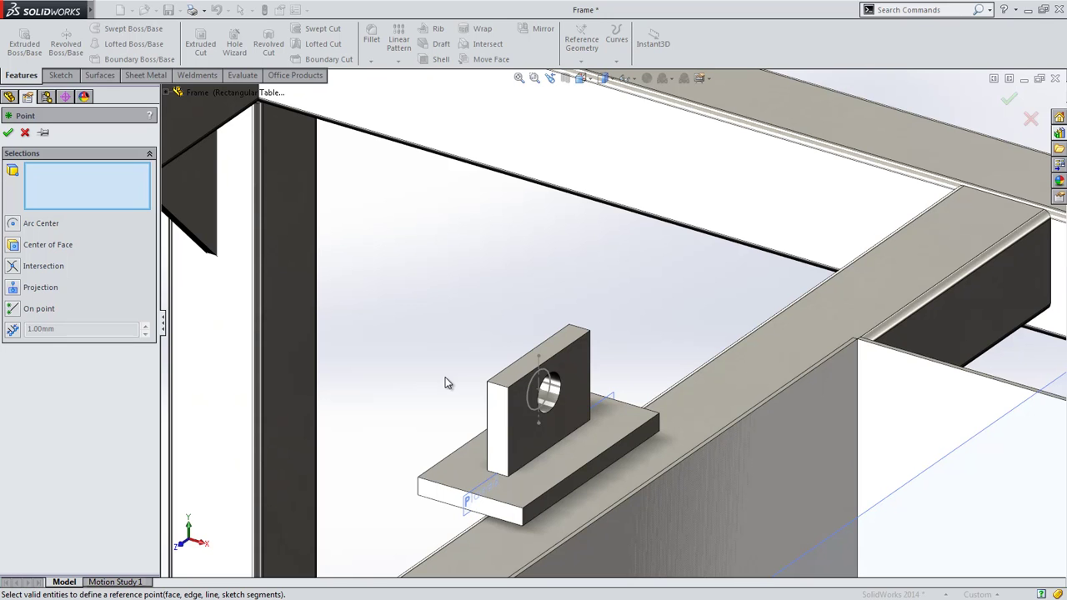
click(539, 423)
click(539, 424)
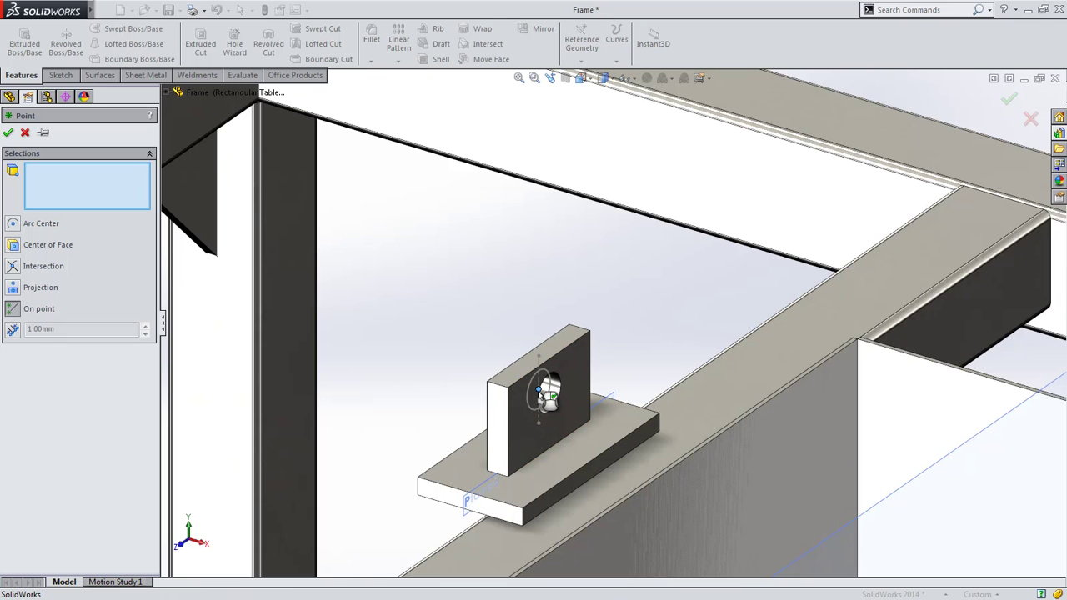
click(538, 389)
click(541, 395)
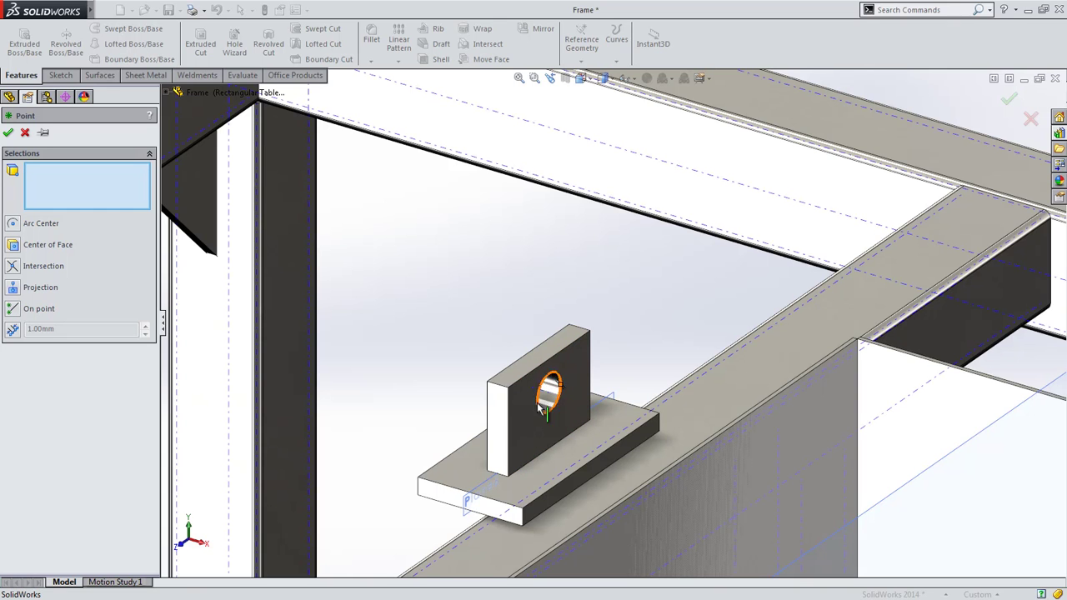
Use the mounting hole's axis as a point reference and try intersecting it with the base plate's side face and the Right Plane
click(550, 399)
click(589, 476)
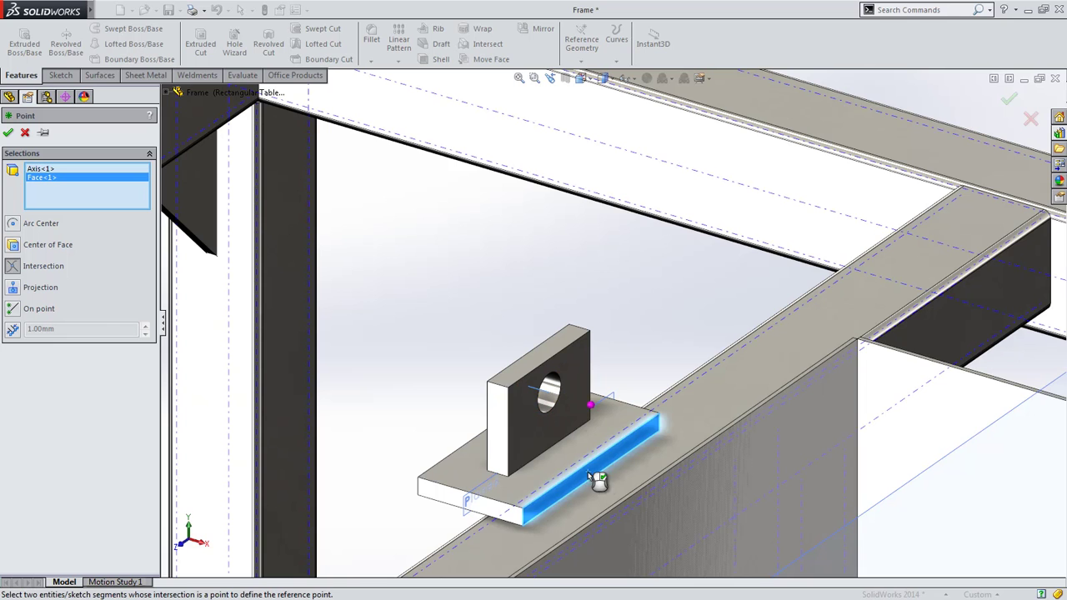
ctrl+middle_drag(698, 505, 486, 302)
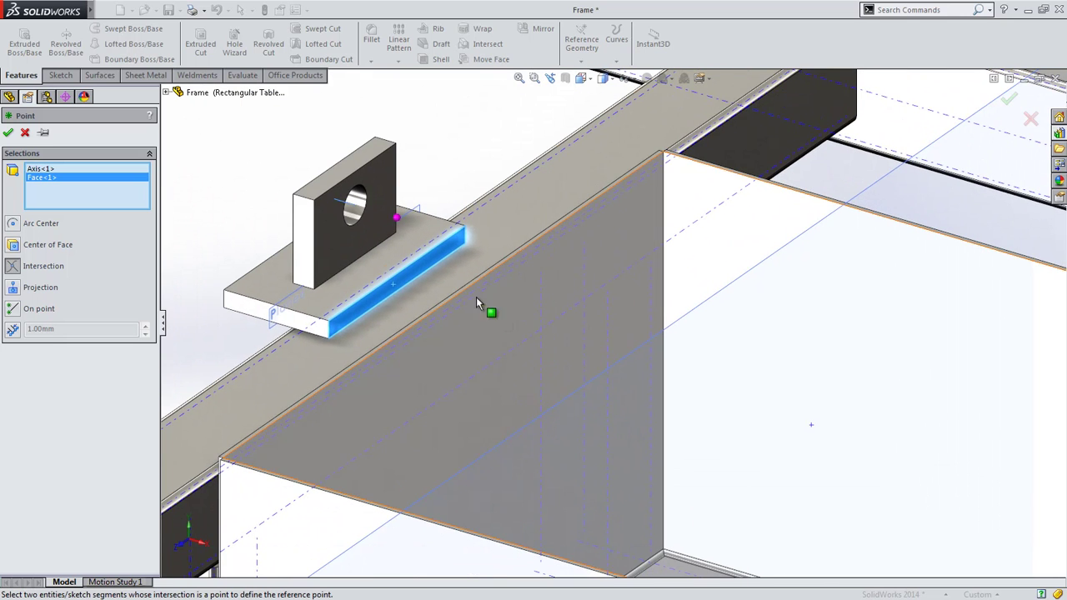
click(431, 262)
click(699, 315)
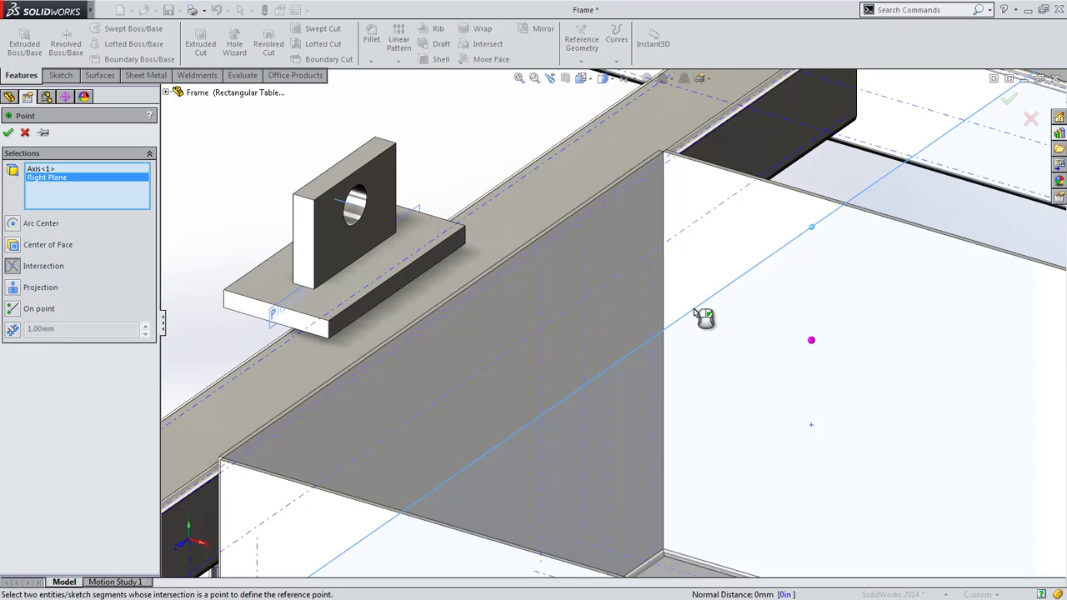
click(700, 315)
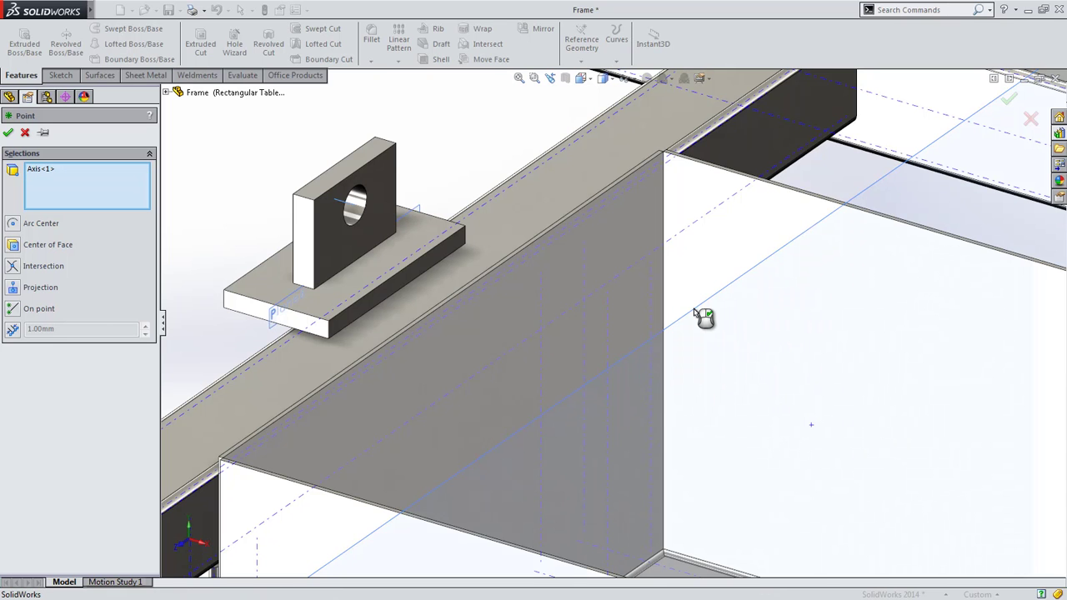
Create the reference point at the intersection of the hole axis and the Table Centerline
click(810, 327)
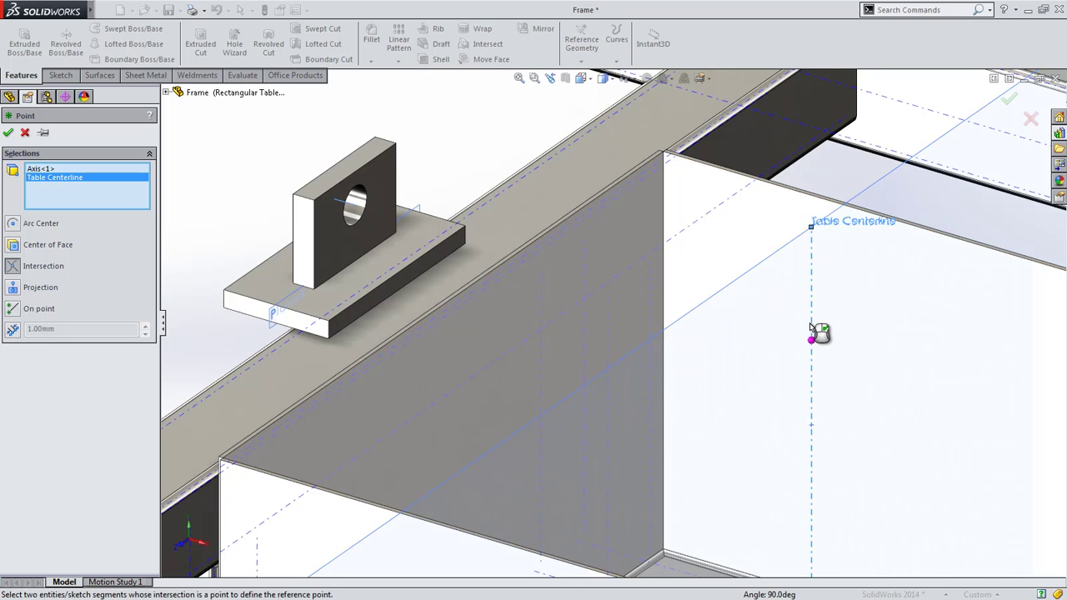
key(Return)
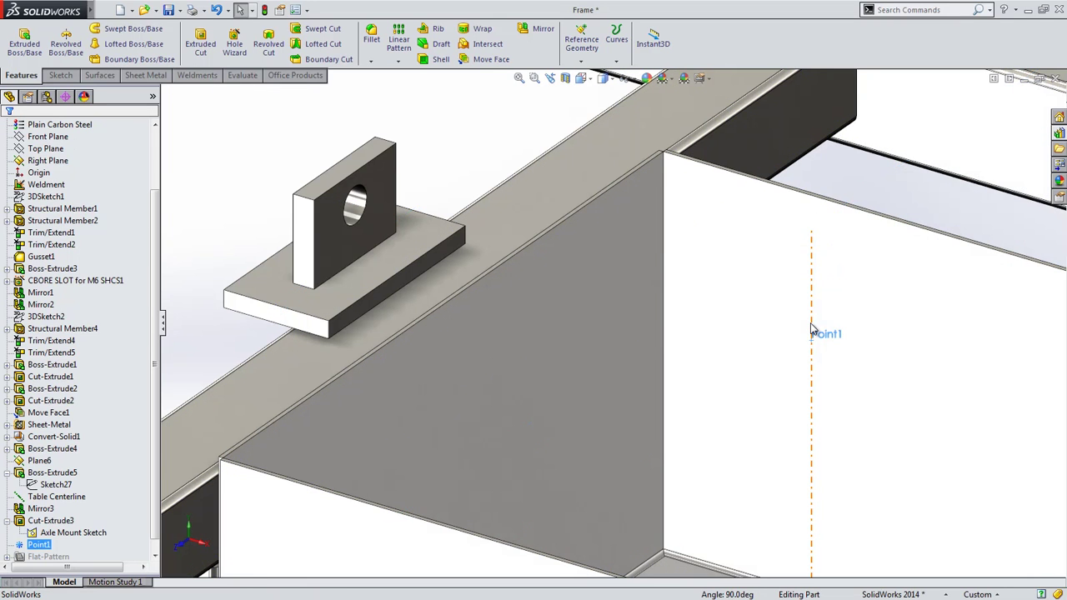
key(f)
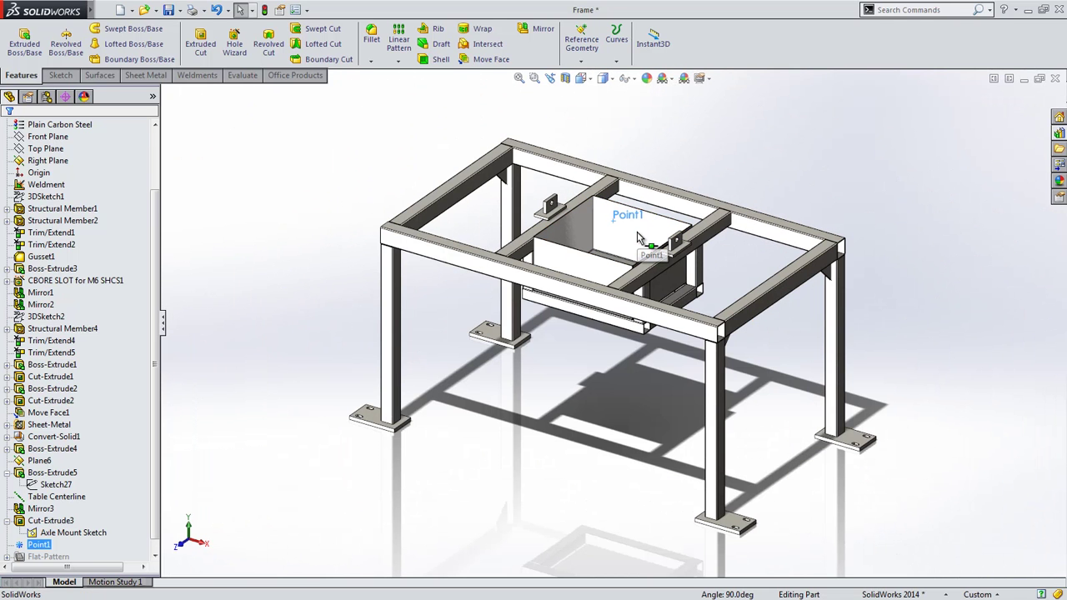
Examine the Per Unit Volume choices in the document units, keep liters, and accept the settings
click(978, 594)
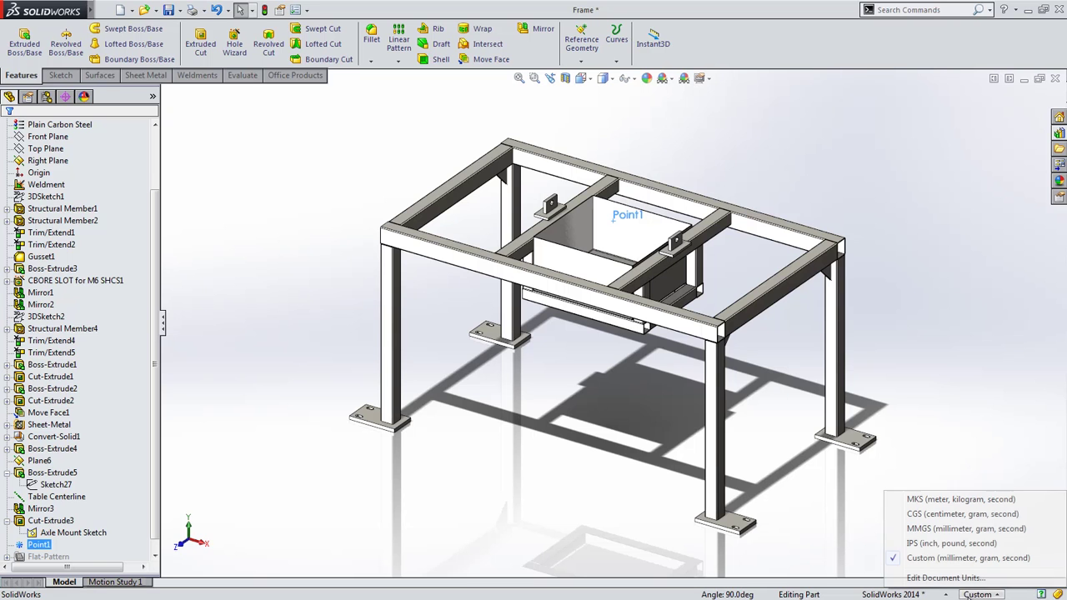
click(938, 578)
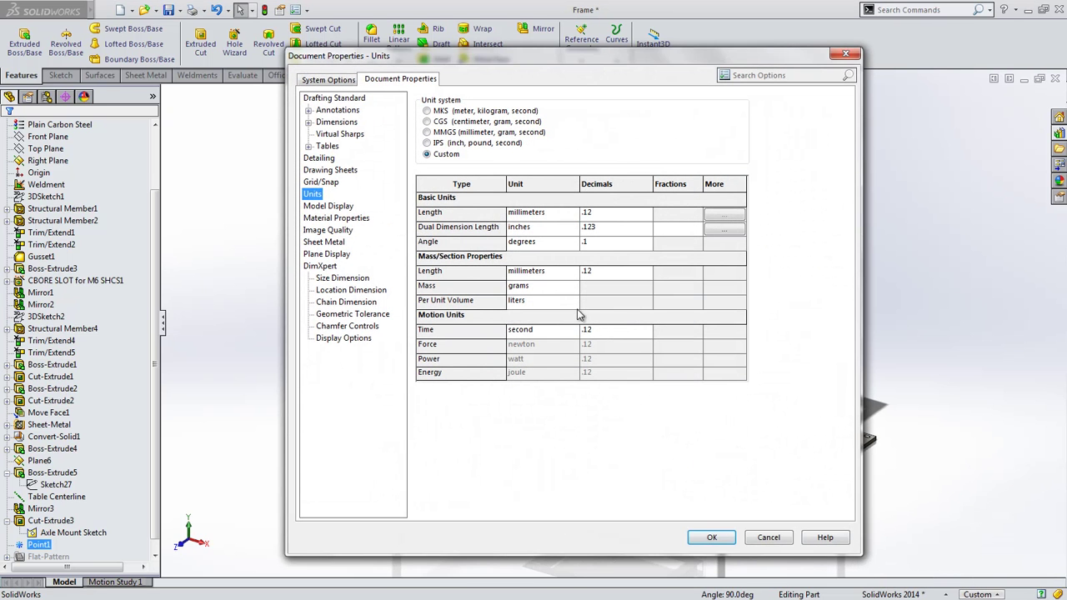
click(575, 302)
drag(574, 357, 574, 360)
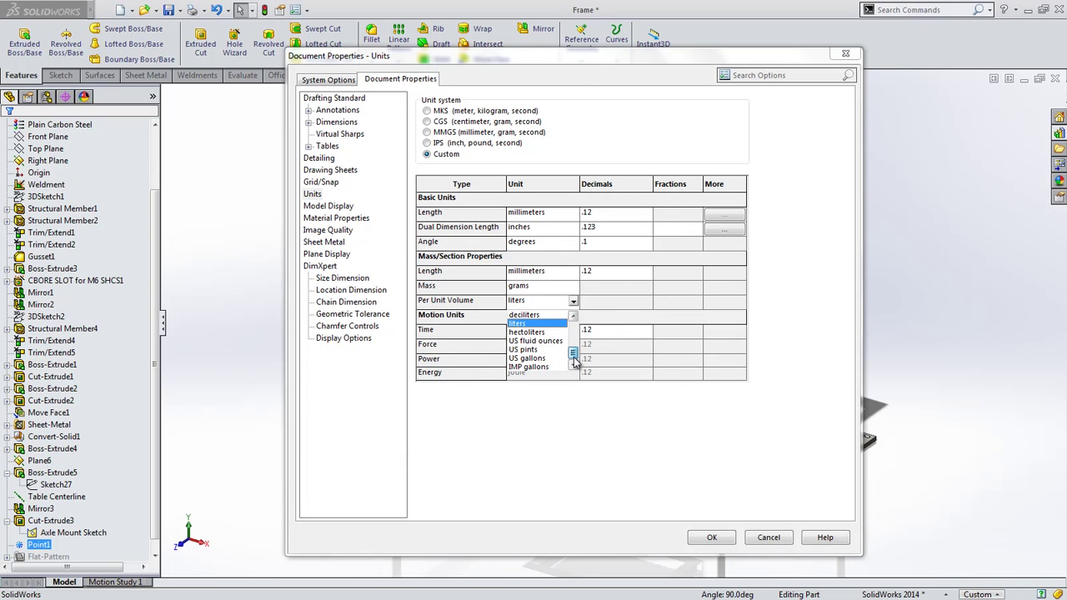
click(719, 540)
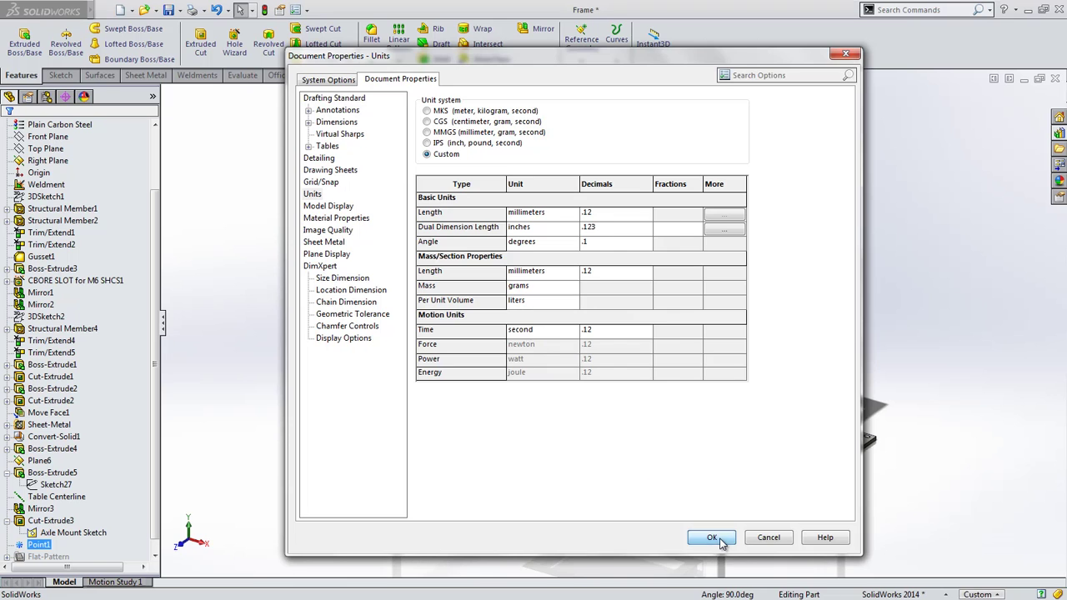
click(714, 538)
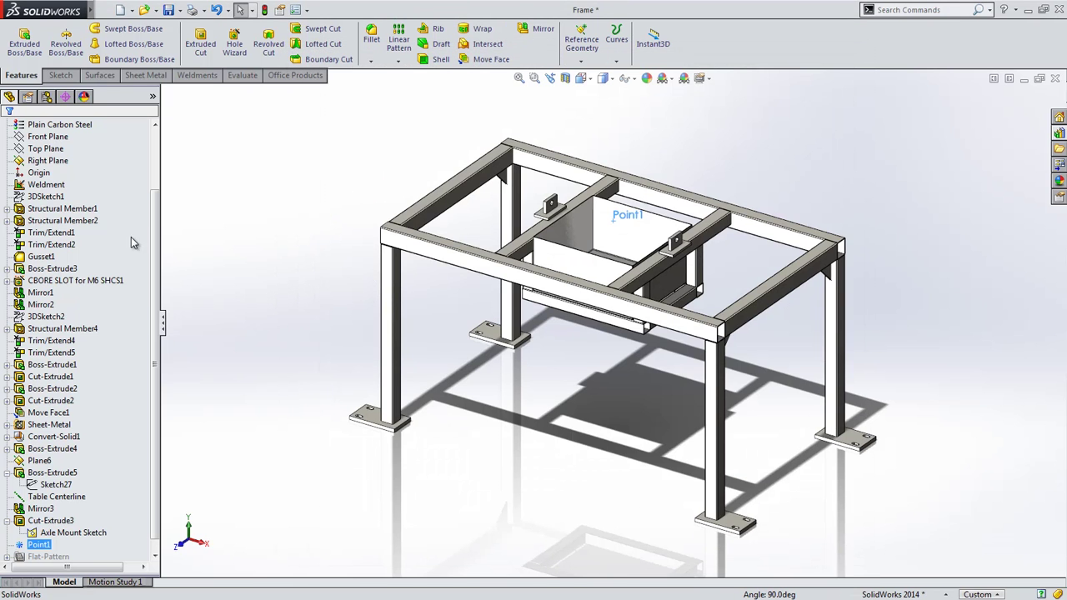
Expand the cut list and set the Volume property of Cut-List-Item12 to the Volume expression, accepting the properties
scroll(117, 230, up, 2)
click(8, 174)
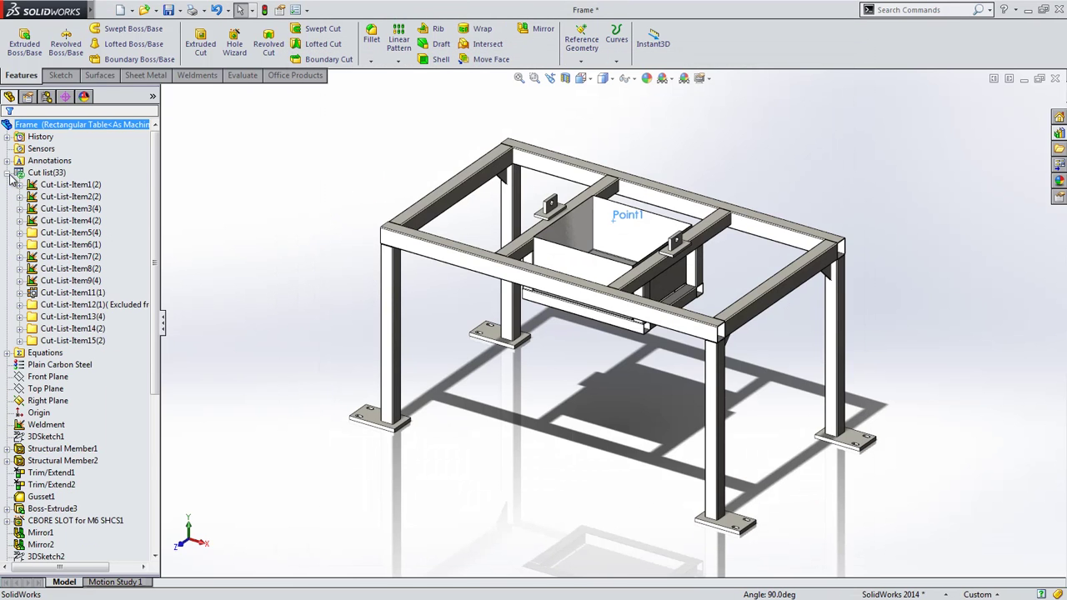
right_click(100, 305)
click(141, 329)
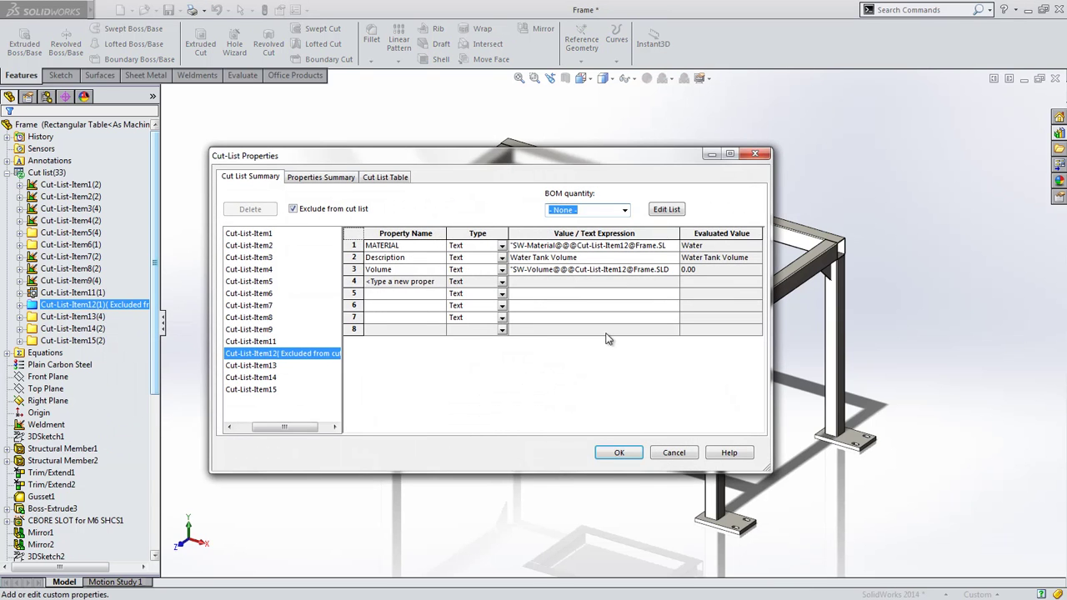
click(675, 270)
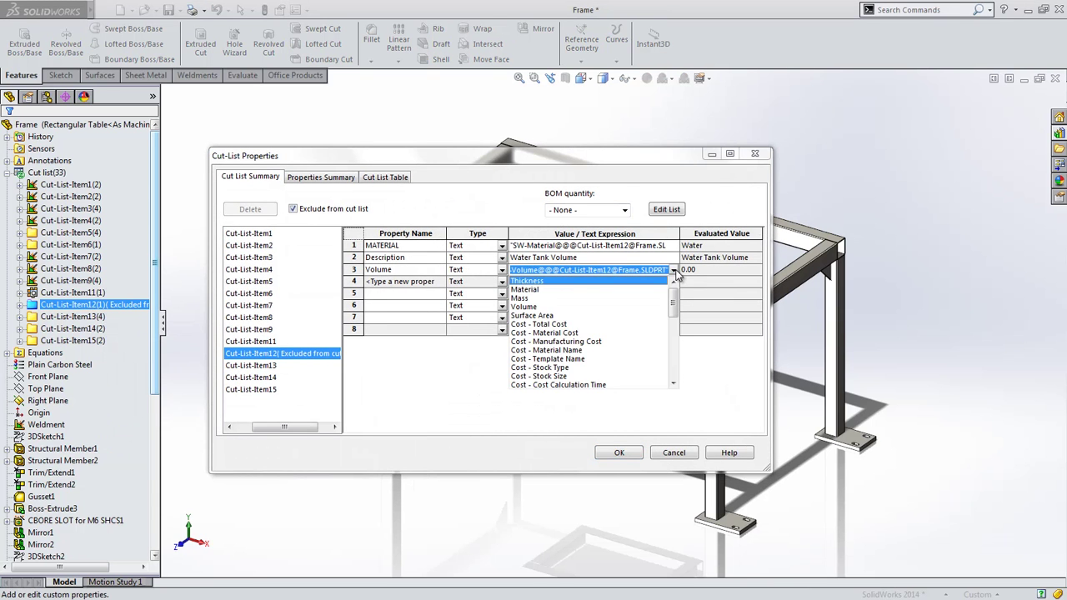
click(527, 307)
click(620, 455)
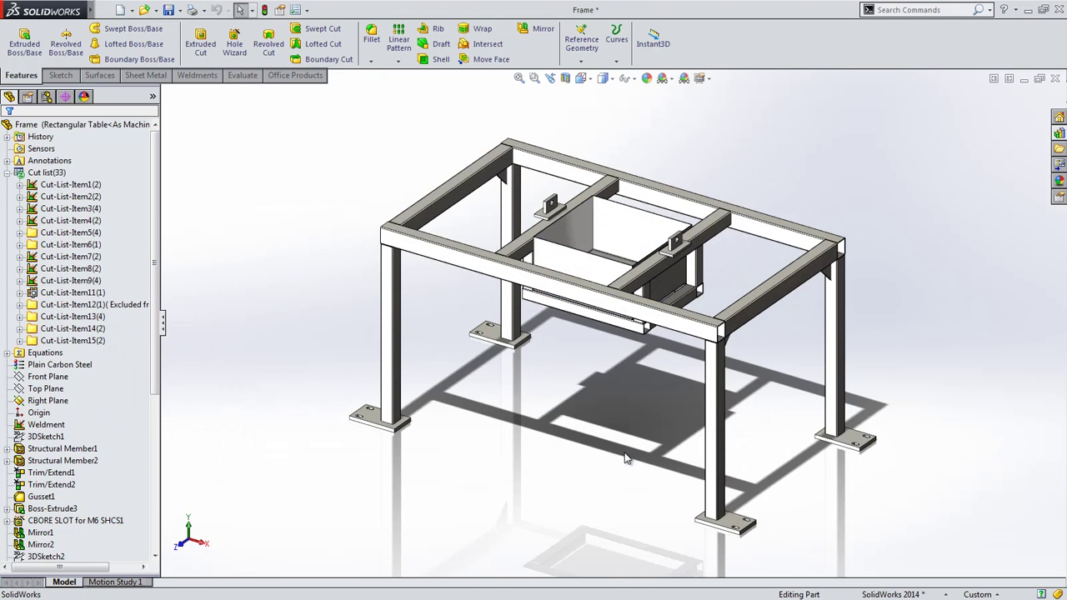
Review the cut-list properties of Cut-List-Item13, the mounting foot pads
right_click(105, 321)
click(134, 343)
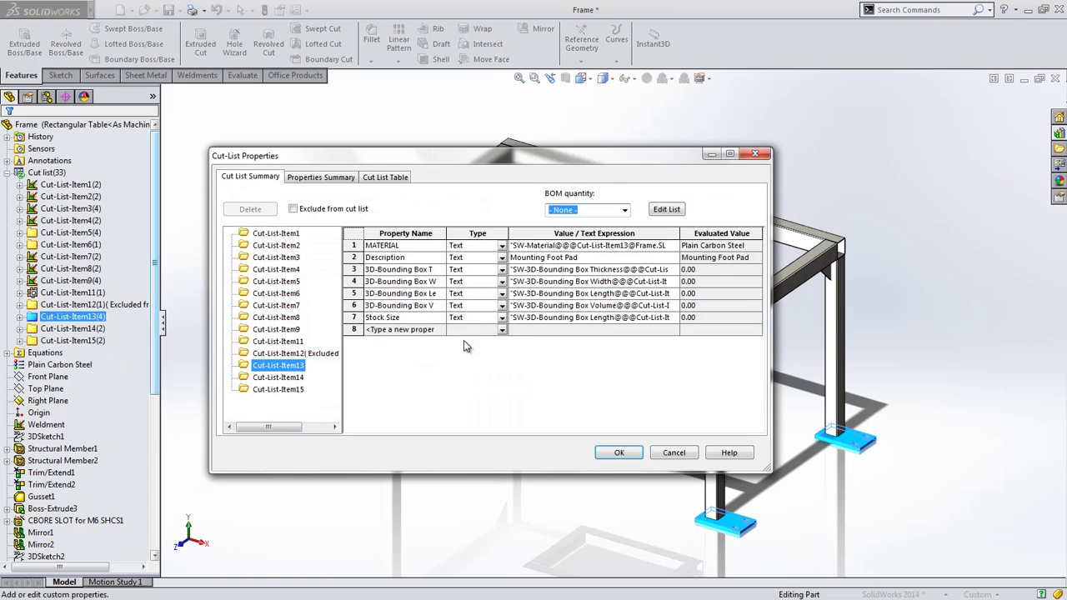
click(620, 452)
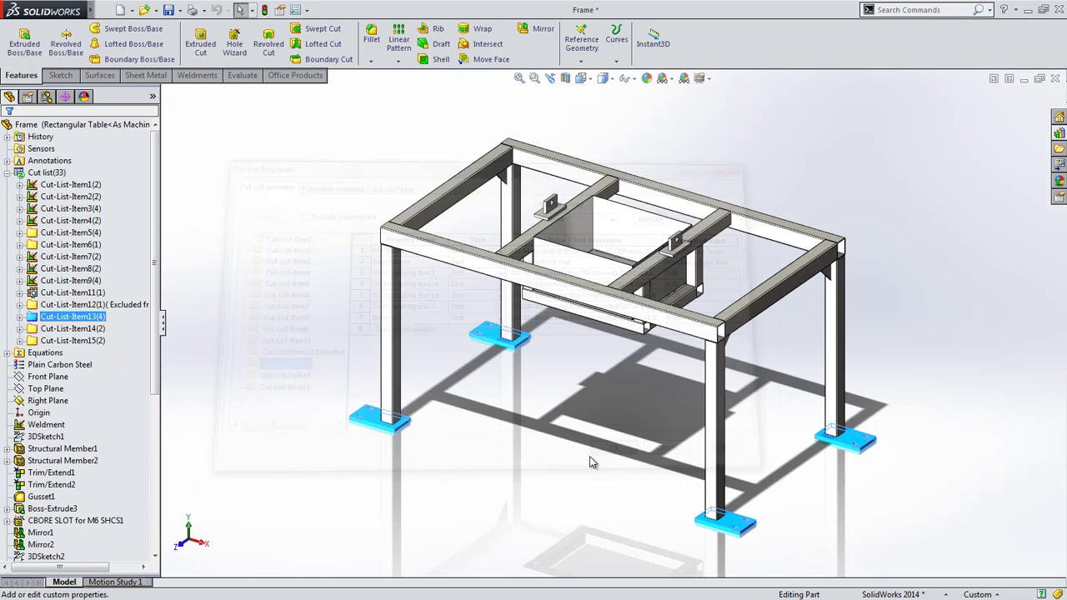
Insert one mounting foot pad body into a new part, transferring cut list properties to File properties, and dismiss the save dialog
right_click(374, 420)
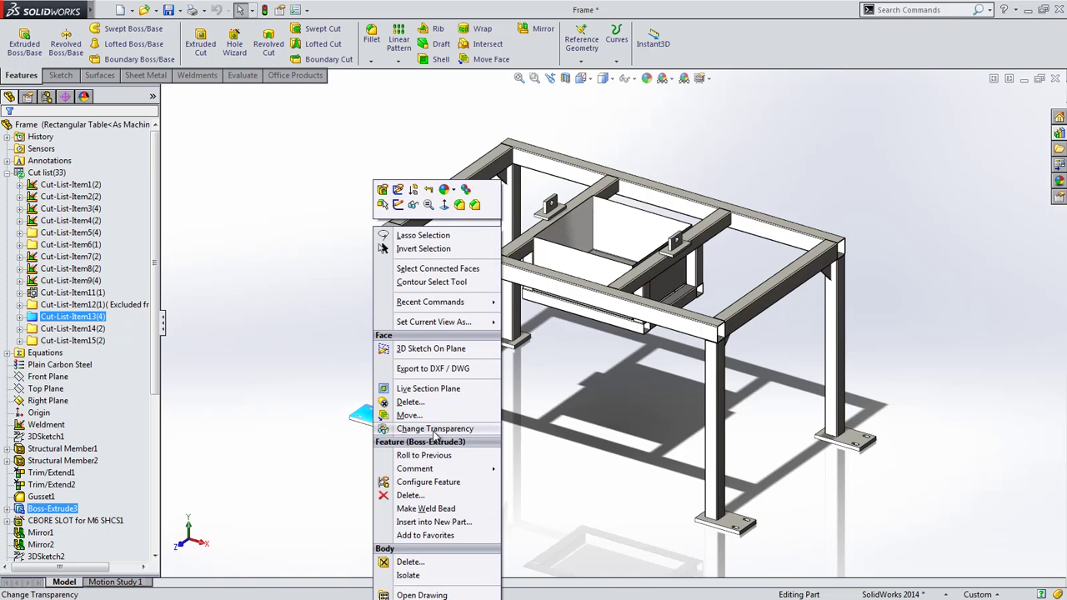
click(444, 522)
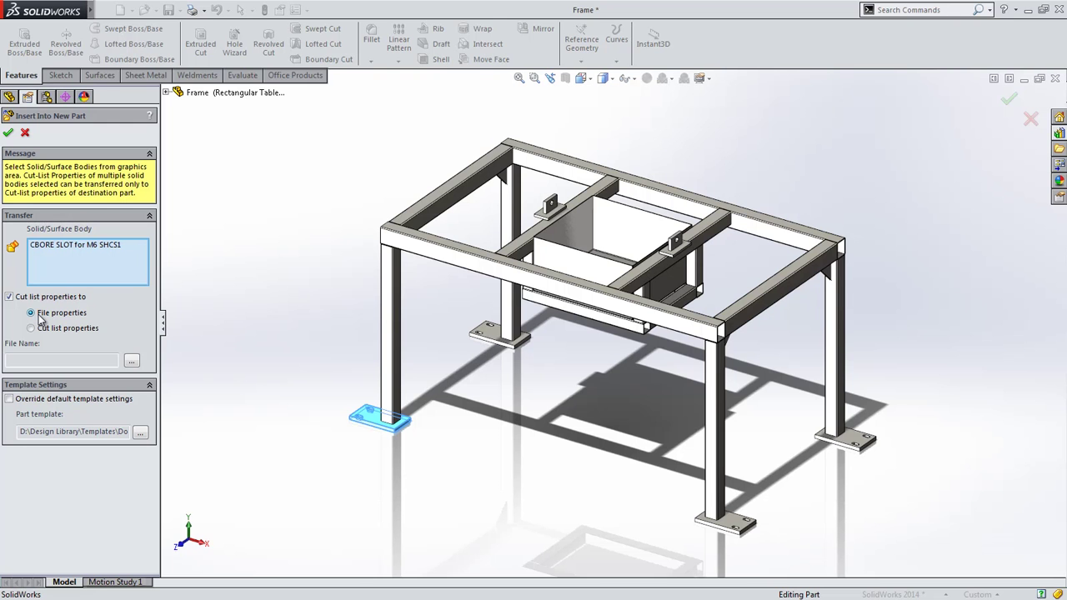
right_click(351, 321)
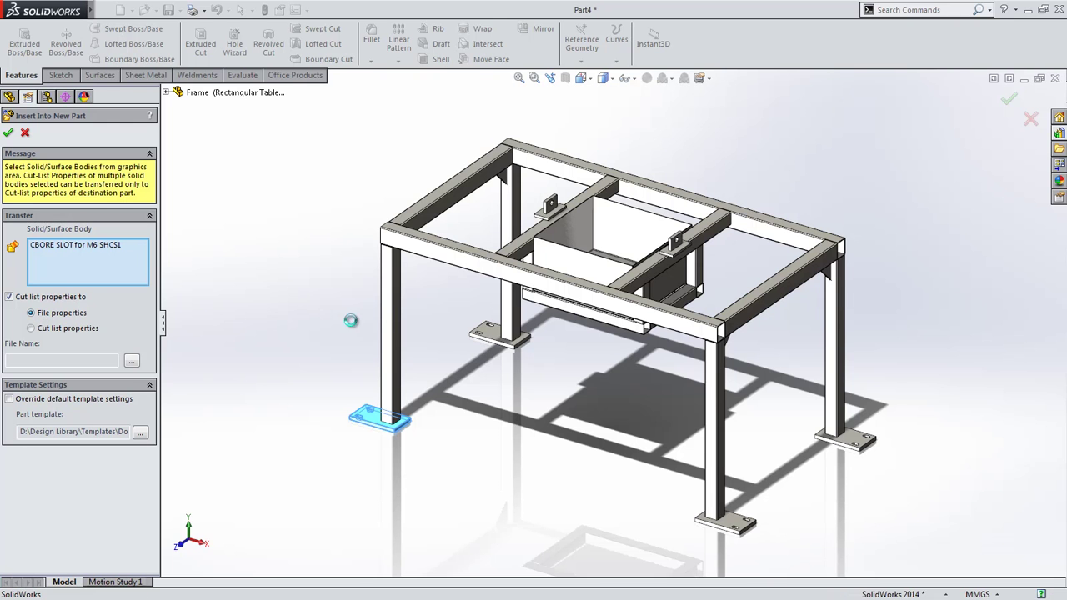
key(Escape)
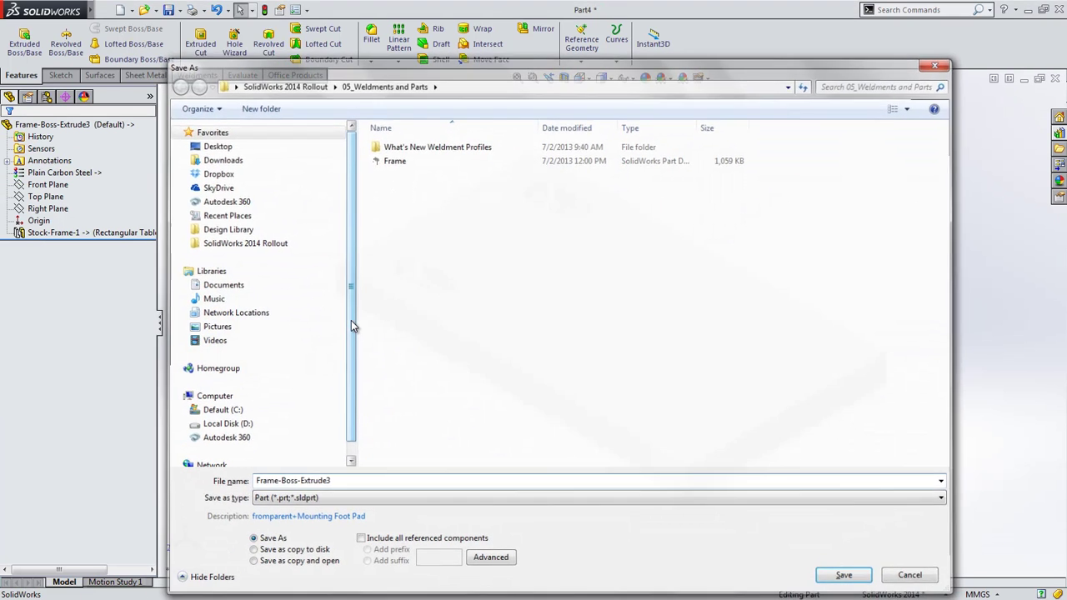
Examine the new foot pad part's custom file properties linked to the parent Frame part
key(p)
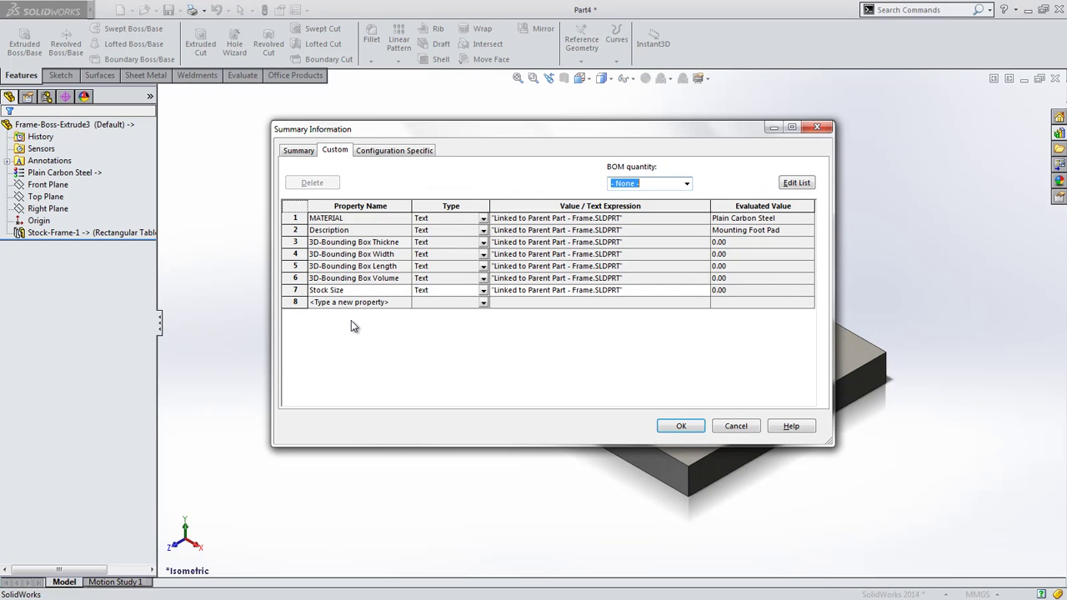
click(567, 225)
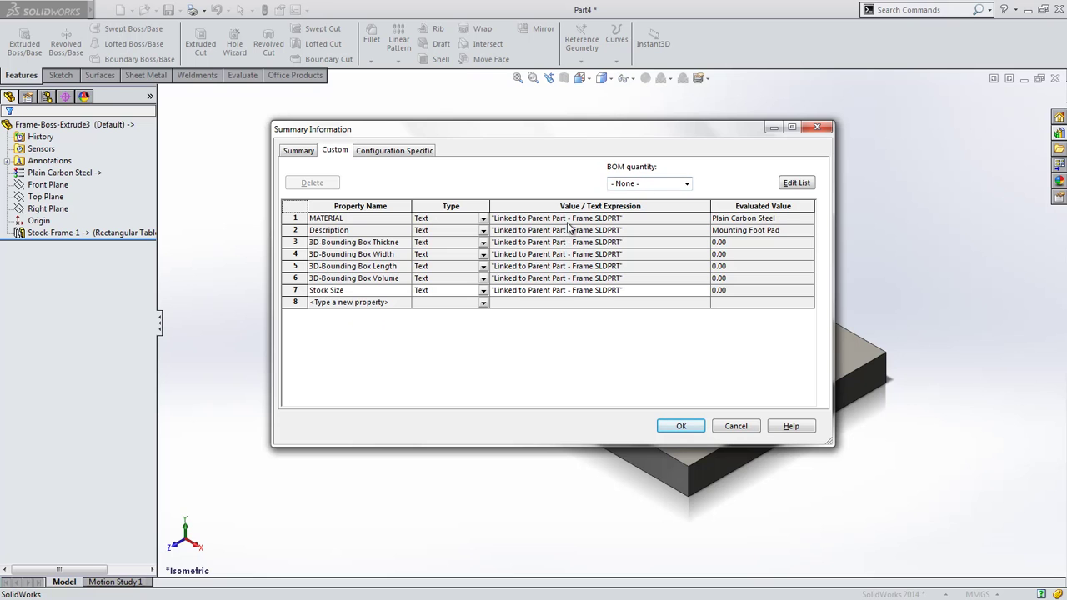